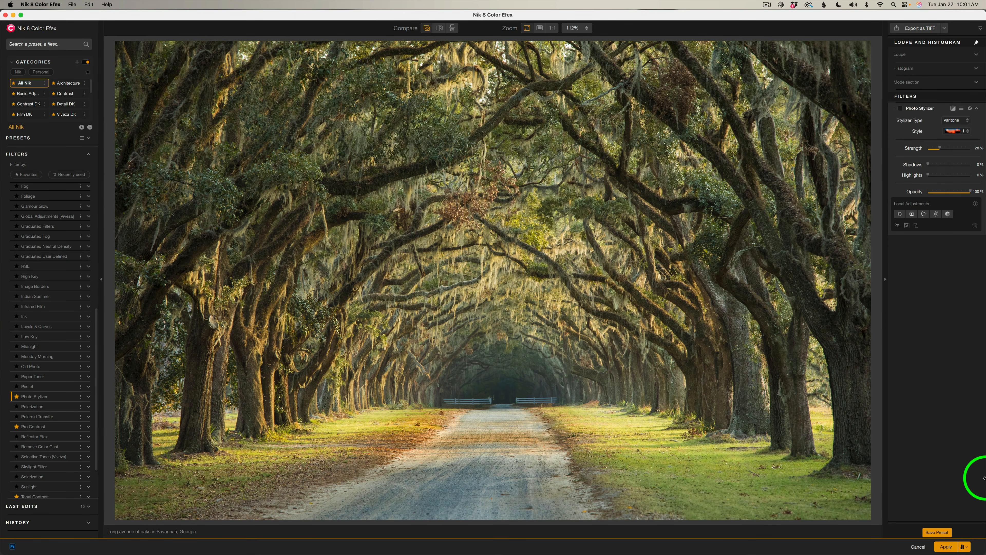
Step: Enable the Photo Stylizer filter with the Varitone type and style 1, and set its strength to 45%
{"action": "left_click", "coordinate": [901, 109]}
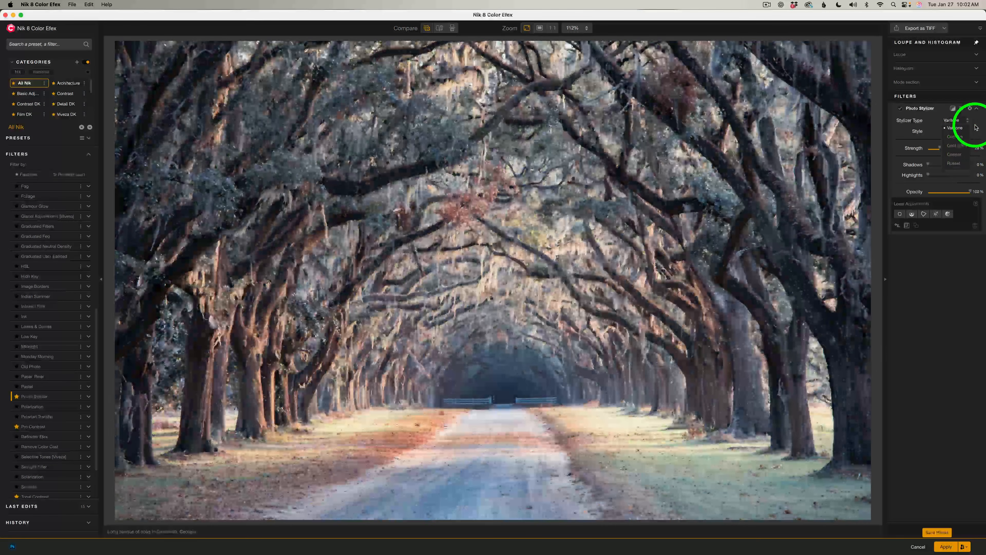
{"action": "left_click", "coordinate": [956, 127]}
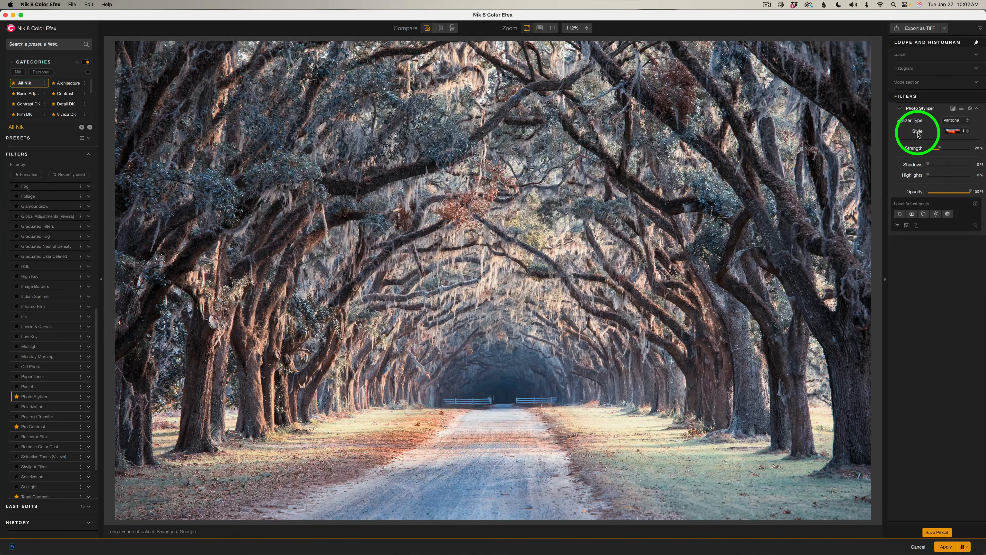
{"action": "left_click", "coordinate": [969, 134]}
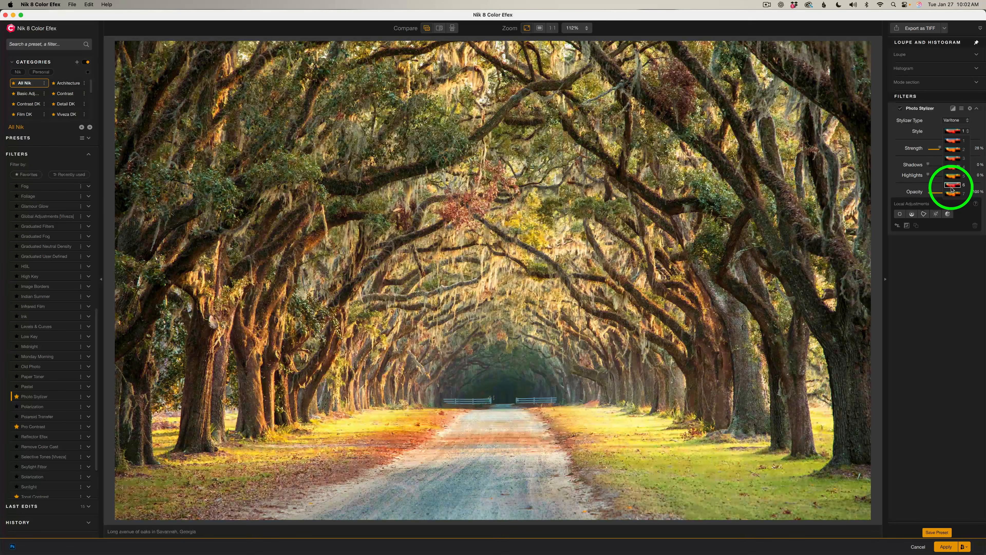
{"action": "left_click", "coordinate": [954, 141]}
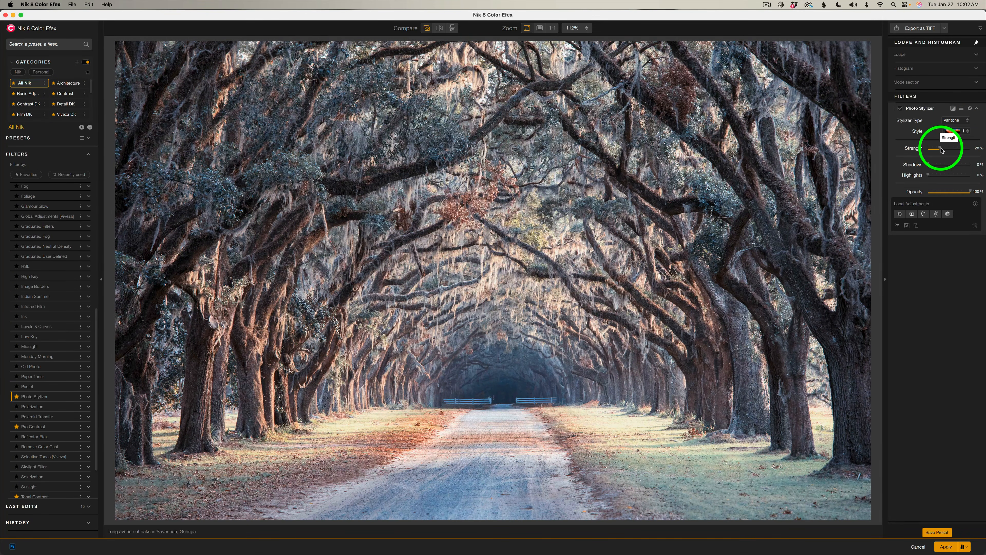
{"action": "left_click_drag", "start_coordinate": [941, 150], "coordinate": [928, 175]}
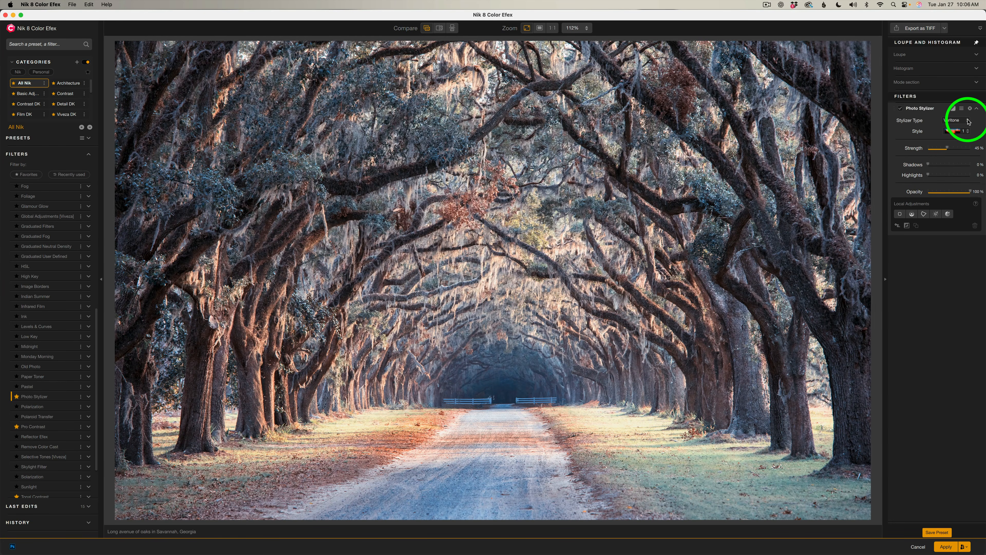
Step: Change the stylizer type to Cool Ice, preview its styles, and reduce the brightness to 34%
{"action": "left_click", "coordinate": [958, 137]}
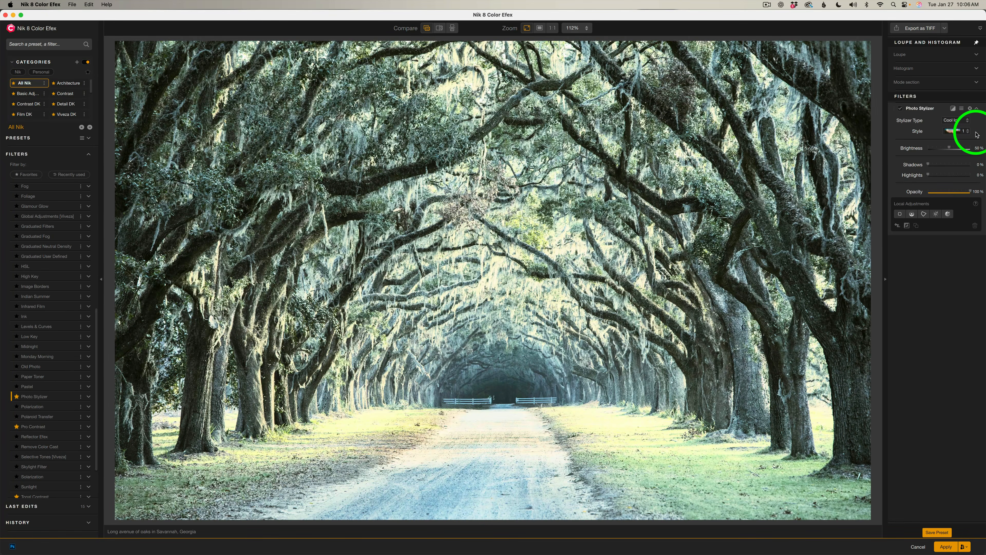
{"action": "left_click", "coordinate": [970, 131]}
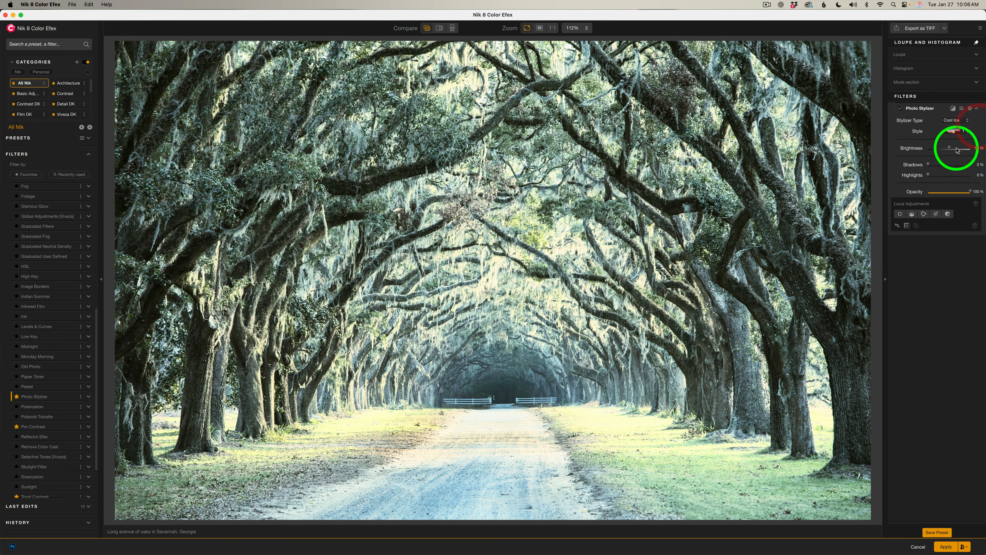
{"action": "left_click_drag", "start_coordinate": [949, 148], "coordinate": [943, 149]}
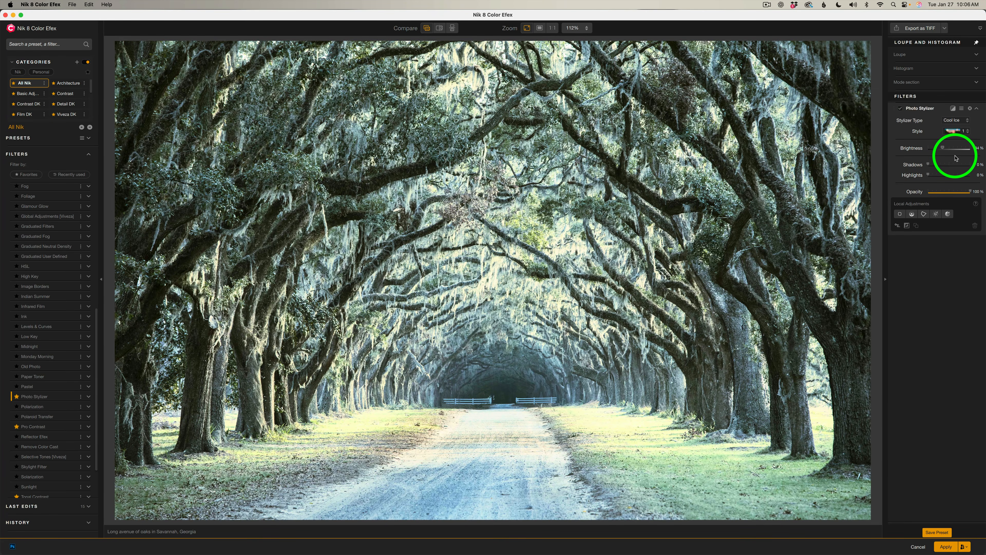
Step: Try the Cool Silver stylizer type, and apply Copper instead with 57% warmth and 42% strength
{"action": "left_click", "coordinate": [968, 122]}
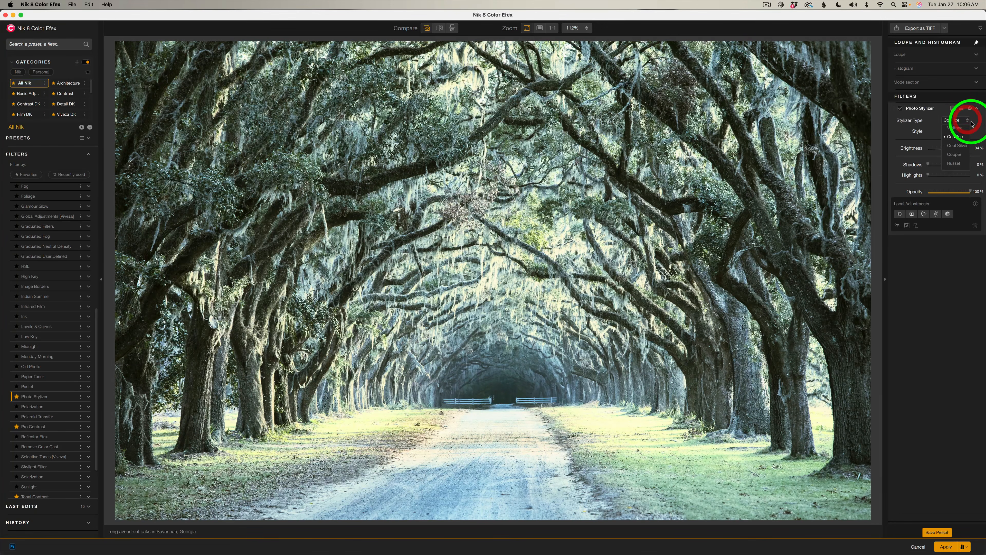
{"action": "left_click", "coordinate": [965, 148]}
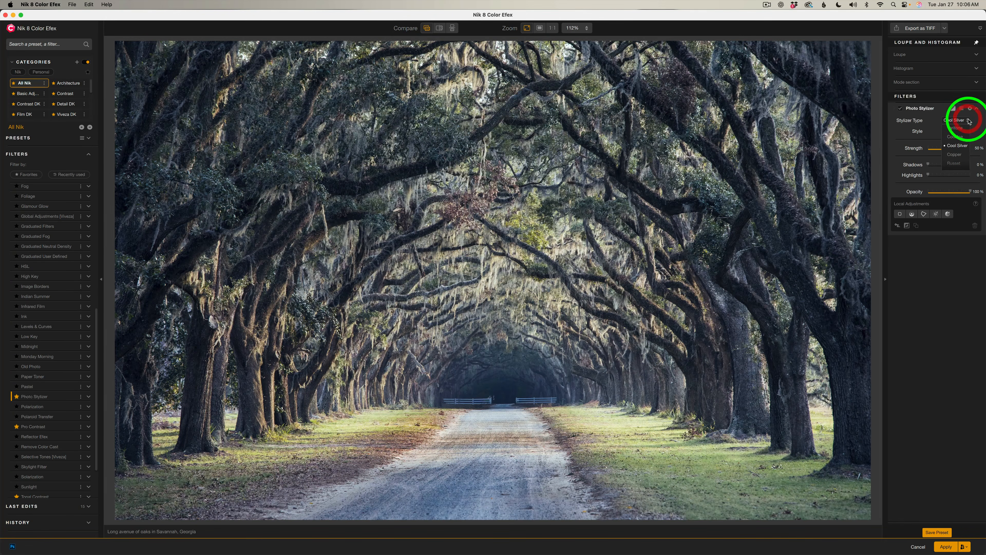
{"action": "left_click", "coordinate": [956, 155]}
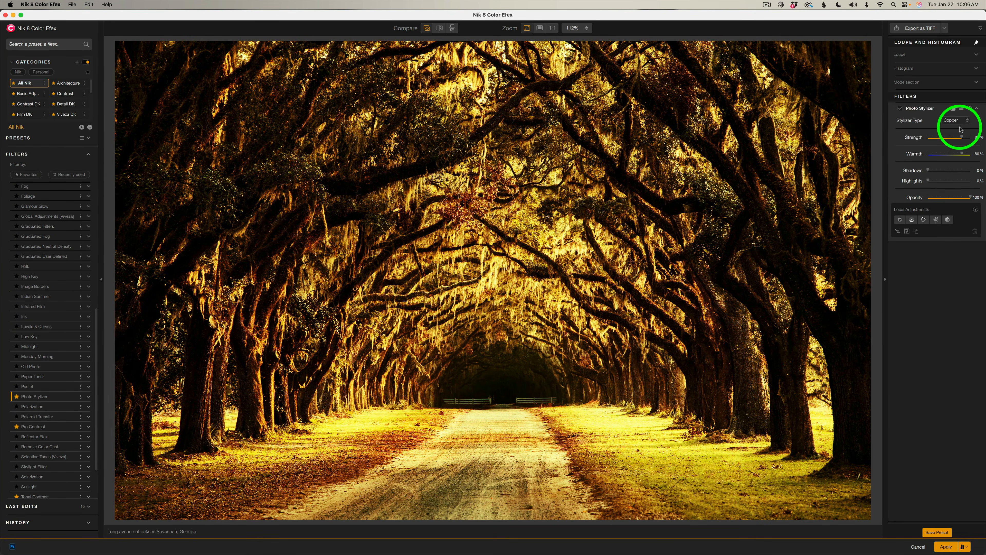
{"action": "left_click_drag", "start_coordinate": [964, 154], "coordinate": [942, 139]}
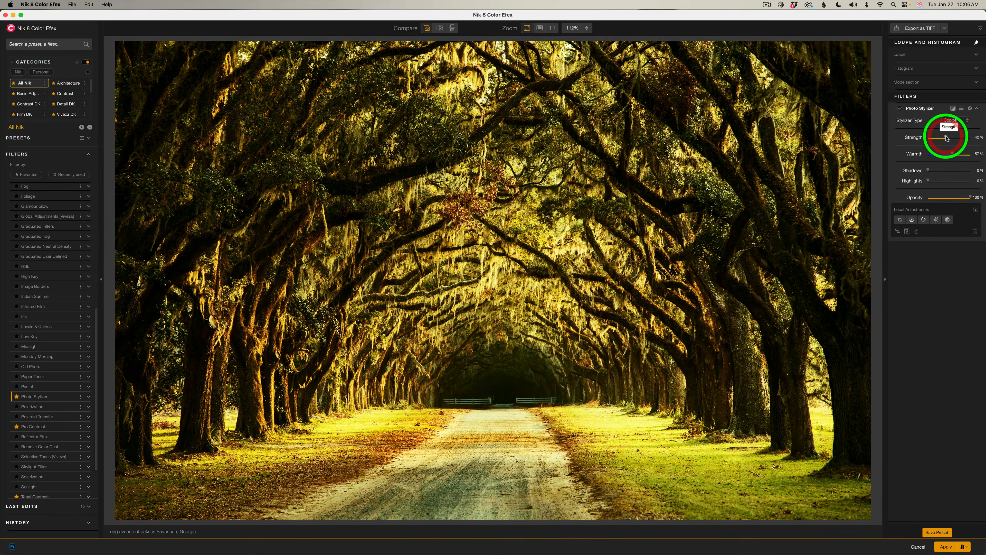
Step: Try the Russet stylizer type, and return to Varitone to preview its styles while keeping style 1
{"action": "left_click", "coordinate": [964, 164]}
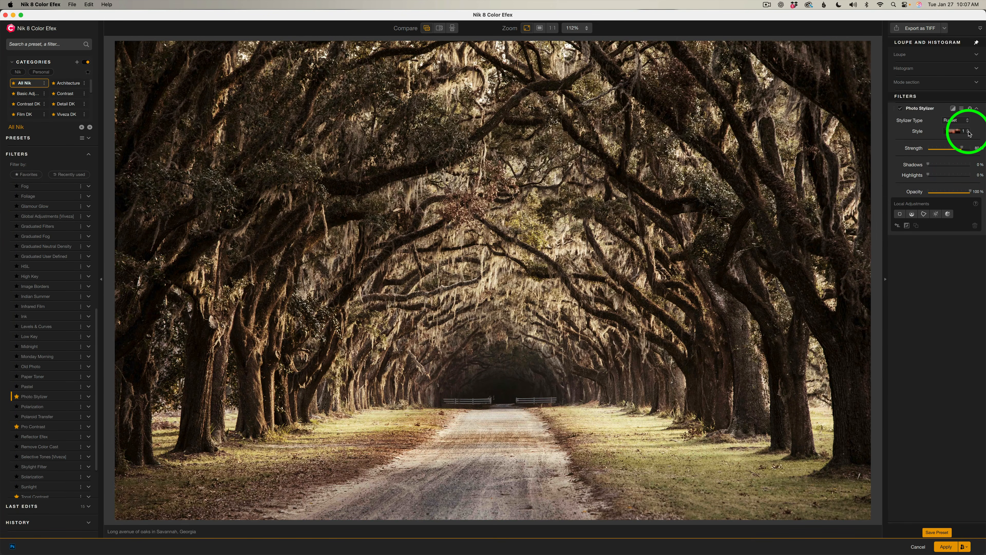
{"action": "left_click", "coordinate": [966, 143]}
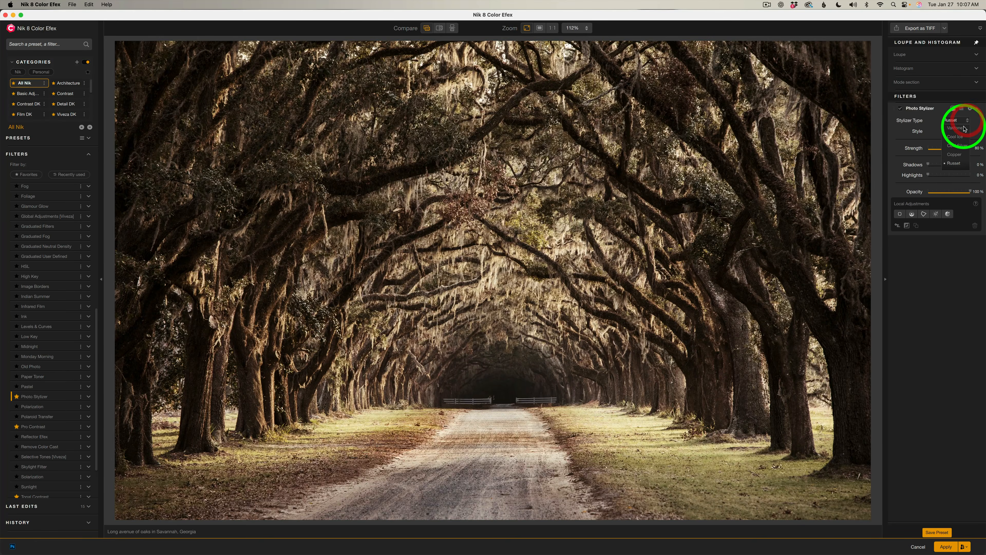
{"action": "left_click", "coordinate": [968, 122]}
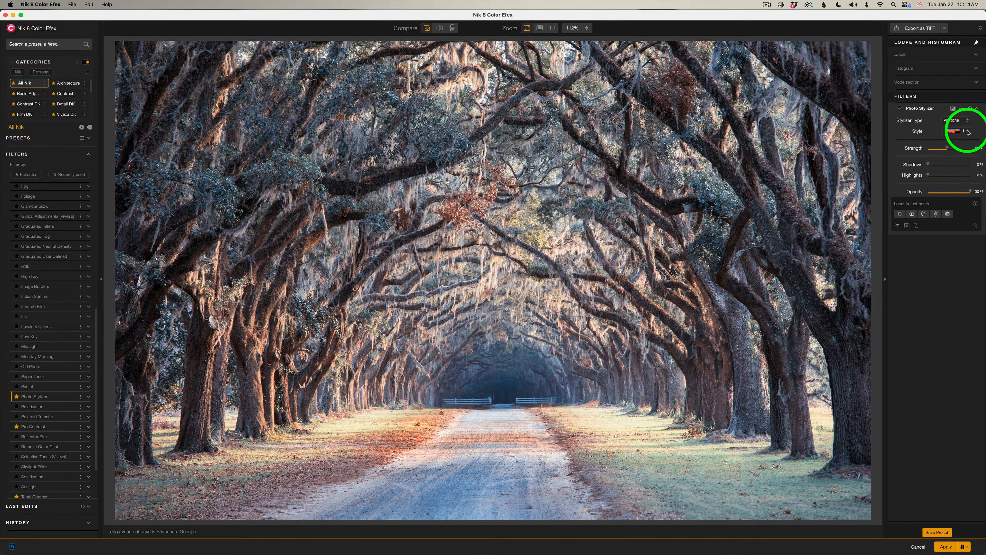
{"action": "left_click", "coordinate": [968, 132]}
{"action": "left_click", "coordinate": [956, 133]}
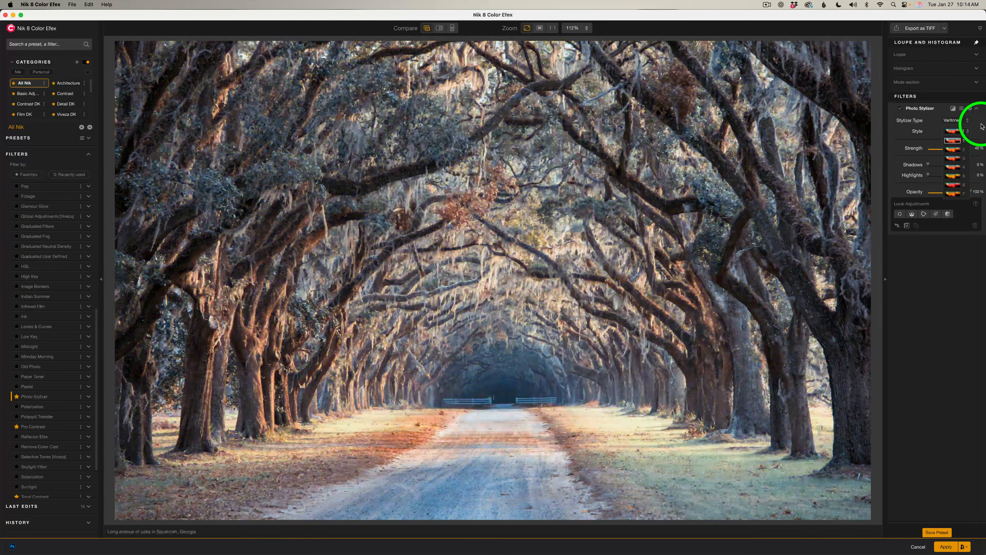
{"action": "left_click", "coordinate": [982, 126]}
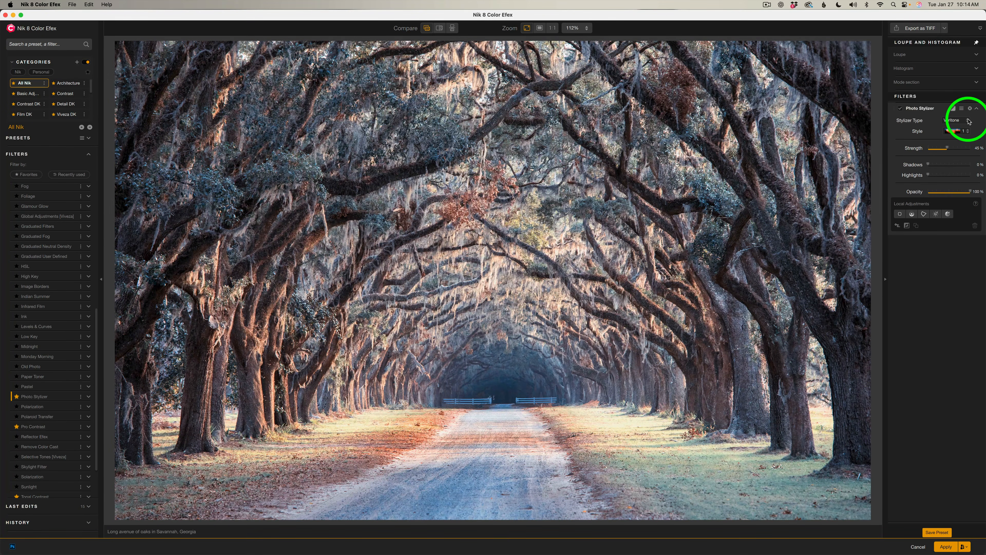
Step: Apply the Cool Ice stylizer type with 23% brightness, preview its styles, and return the highlights to 0%
{"action": "left_click", "coordinate": [969, 137]}
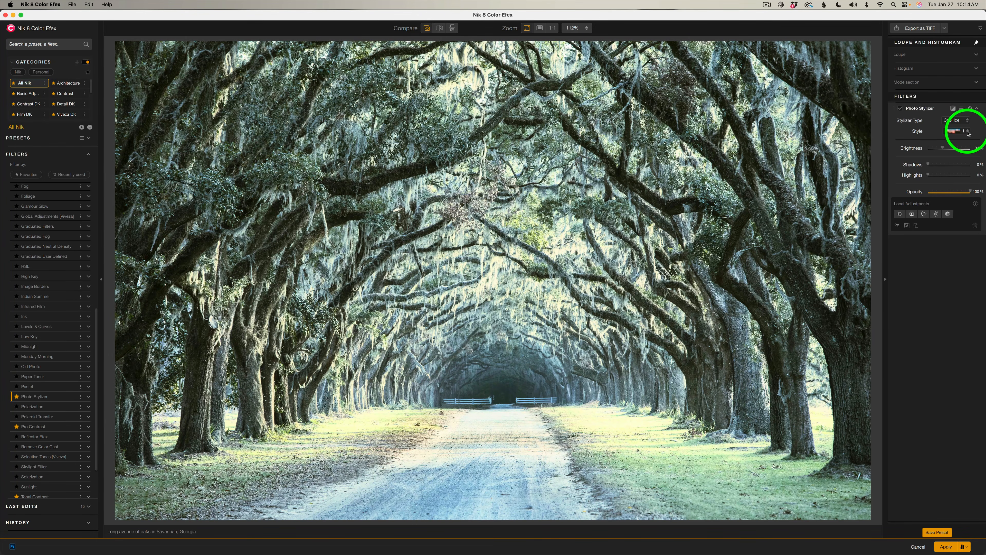
{"action": "left_click_drag", "start_coordinate": [943, 148], "coordinate": [948, 178]}
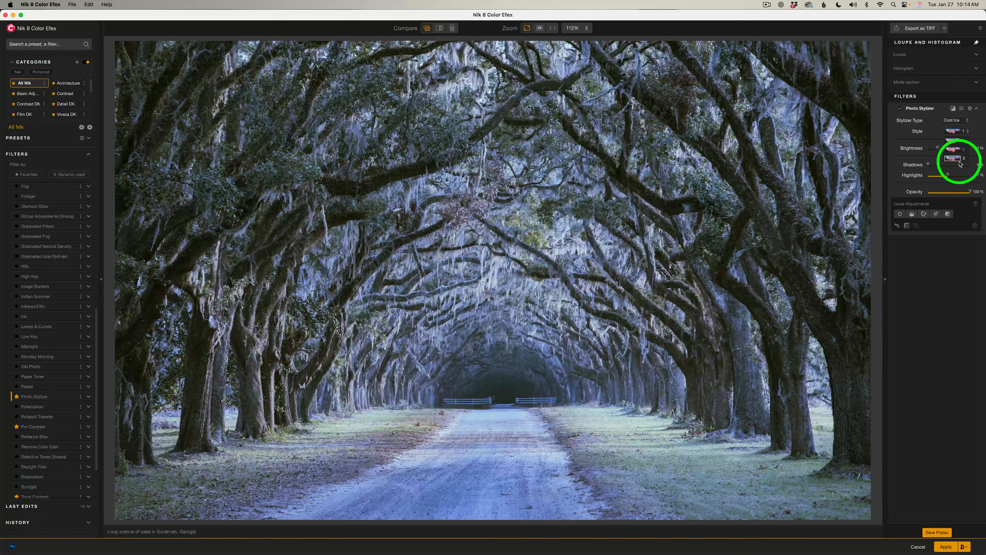
{"action": "left_click", "coordinate": [982, 124]}
{"action": "left_click_drag", "start_coordinate": [949, 180], "coordinate": [921, 175]}
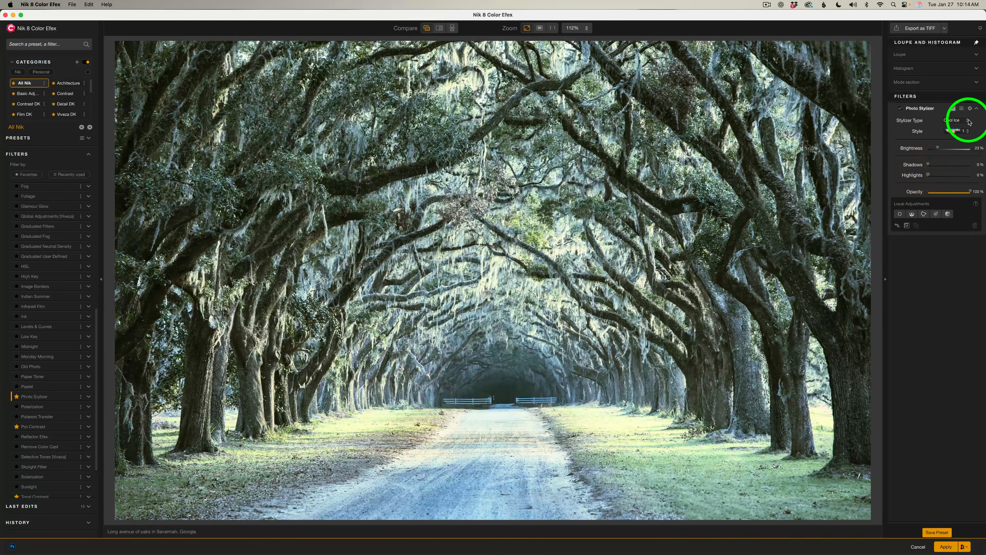
Step: Apply the Cool Silver stylizer type, preview its styles, and set the strength to 63%
{"action": "left_click", "coordinate": [968, 120]}
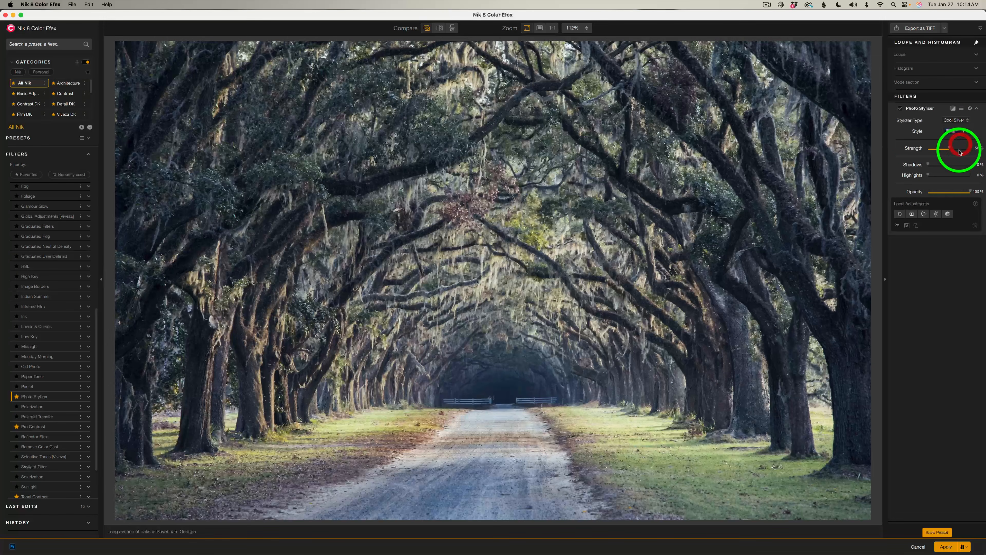
{"action": "left_click", "coordinate": [969, 132]}
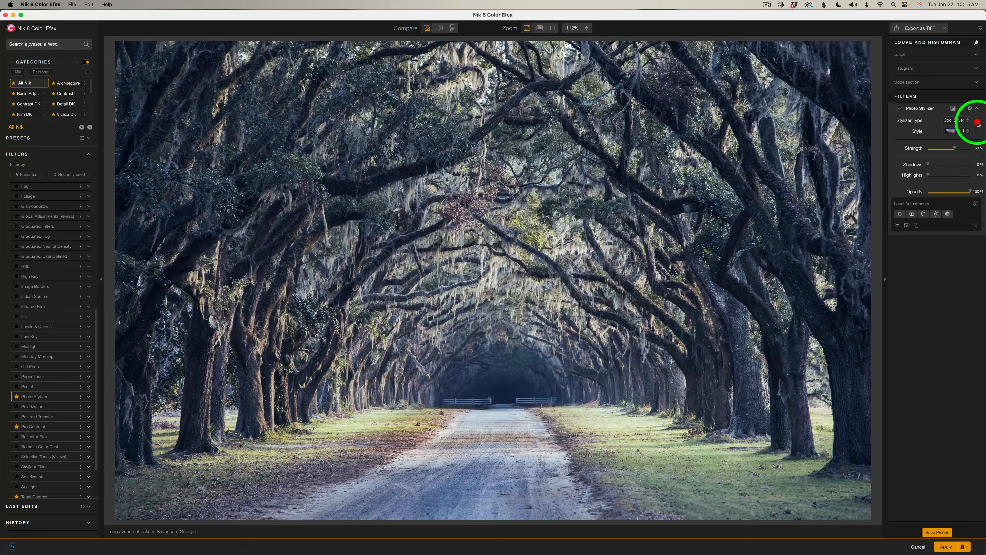
Step: Apply the Copper stylizer type at 37% opacity, and raise its strength and warmth
{"action": "left_click", "coordinate": [954, 154]}
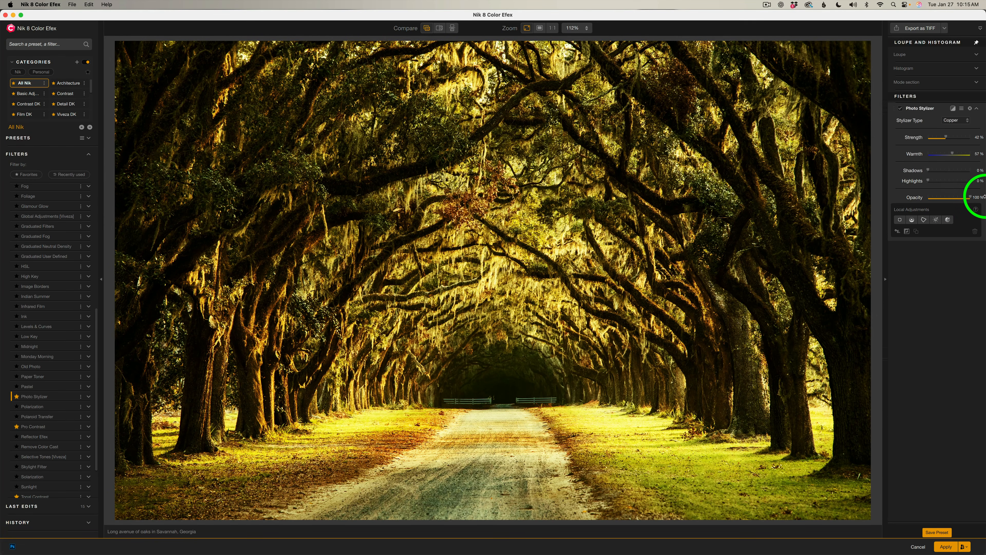
{"action": "left_click_drag", "start_coordinate": [970, 199], "coordinate": [945, 198]}
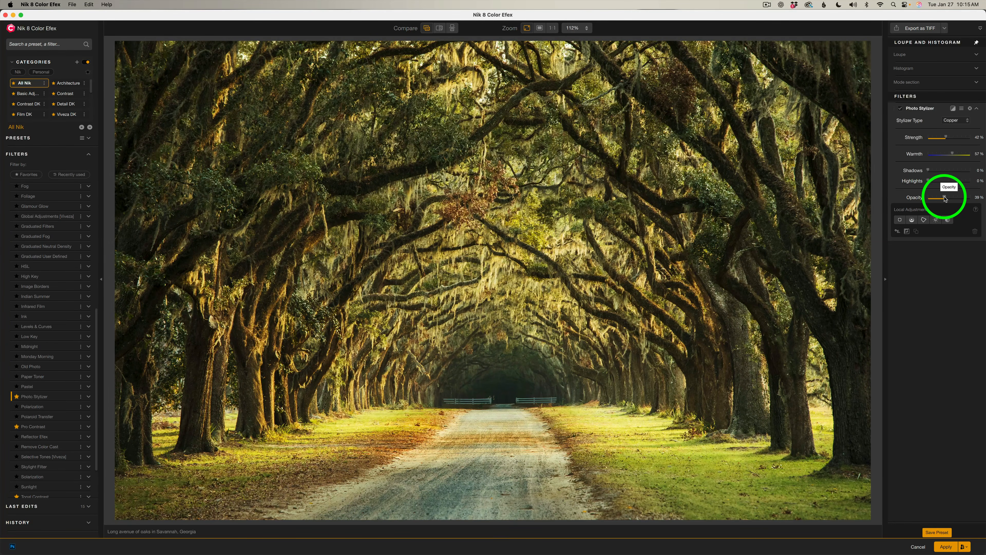
{"action": "left_click_drag", "start_coordinate": [946, 137], "coordinate": [960, 159]}
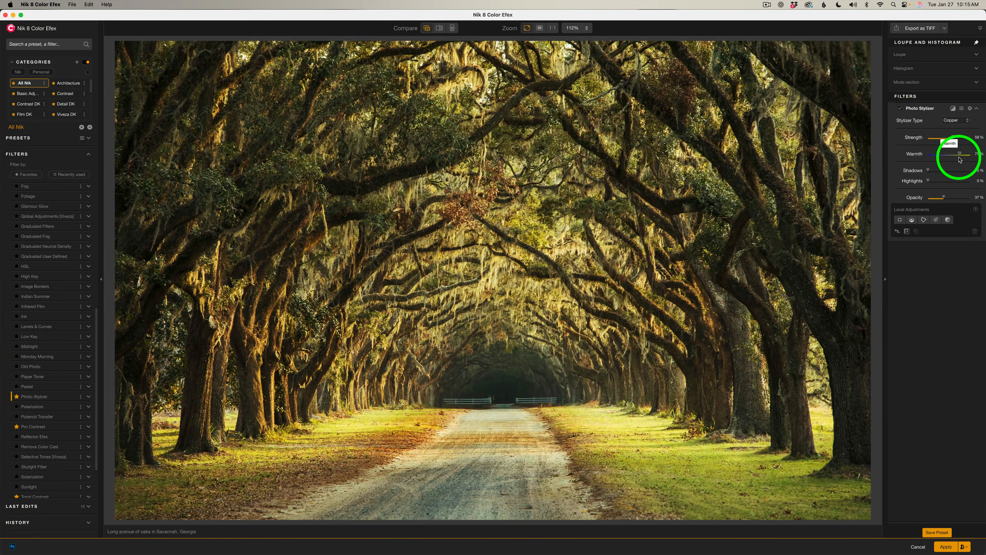
Step: Apply the Russet stylizer type at 100% opacity and preview its styles
{"action": "left_click", "coordinate": [967, 120]}
{"action": "left_click", "coordinate": [959, 163]}
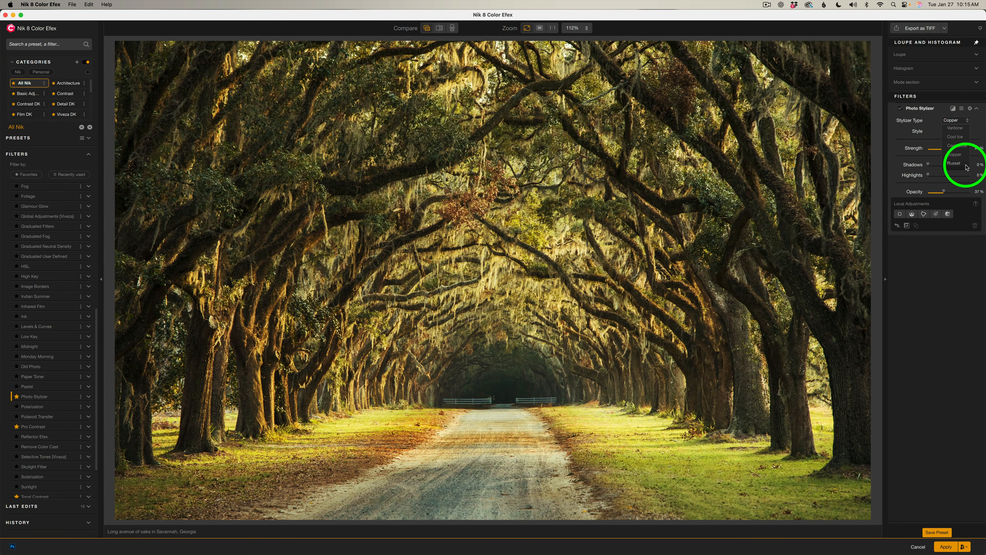
{"action": "left_click", "coordinate": [946, 195]}
{"action": "left_click_drag", "start_coordinate": [946, 194], "coordinate": [982, 194]}
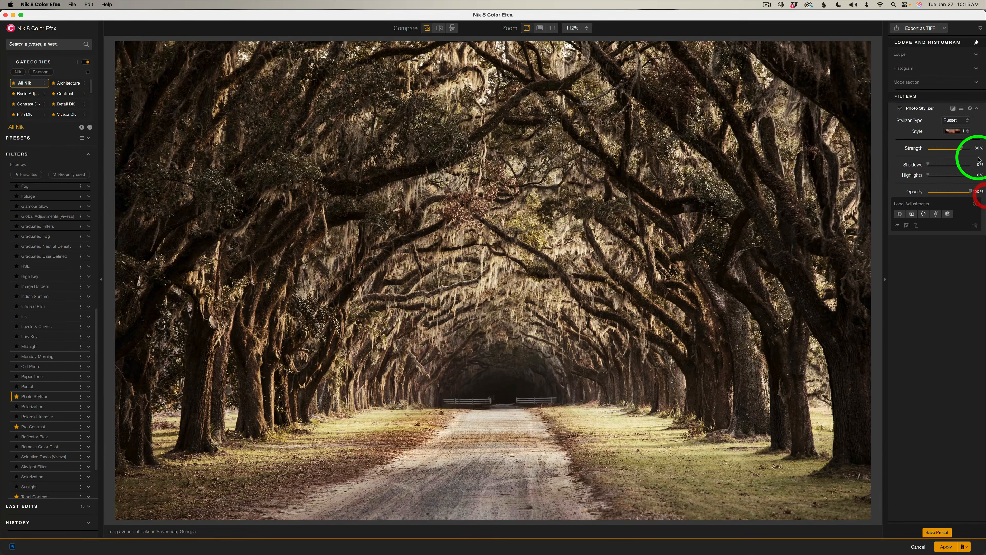
{"action": "left_click", "coordinate": [967, 131]}
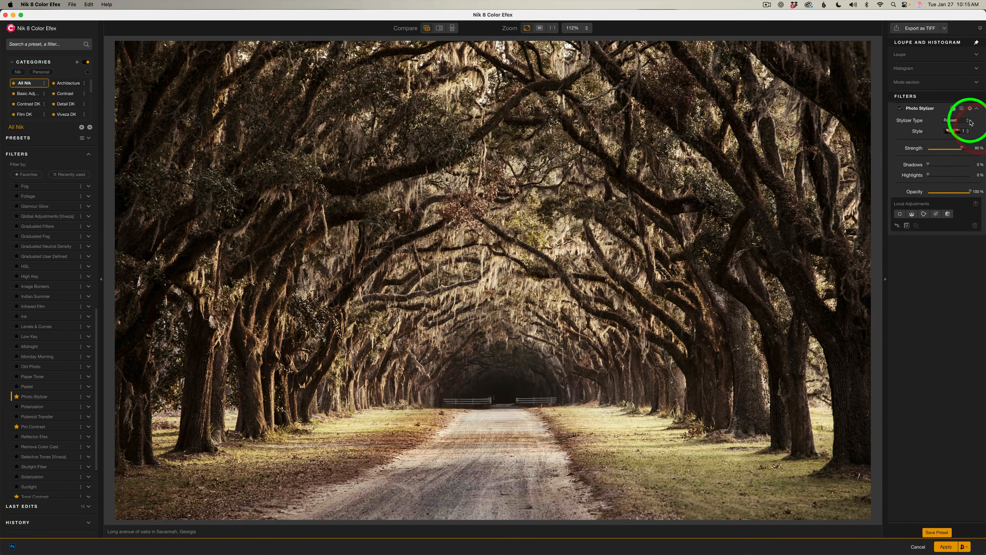
Step: Set the stylizer type to Varitone and choose style 6
{"action": "left_click", "coordinate": [962, 120]}
{"action": "left_click", "coordinate": [963, 130]}
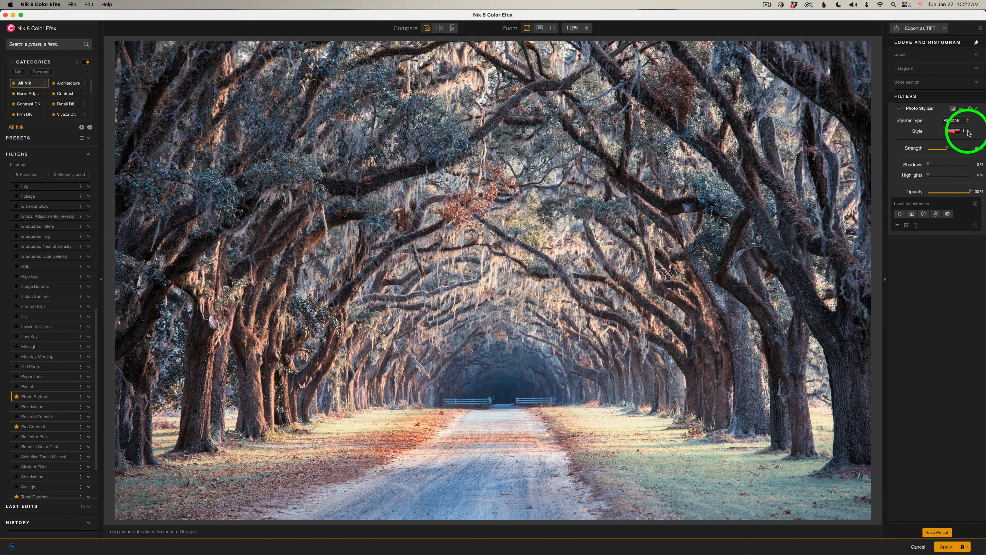
{"action": "left_click", "coordinate": [968, 132]}
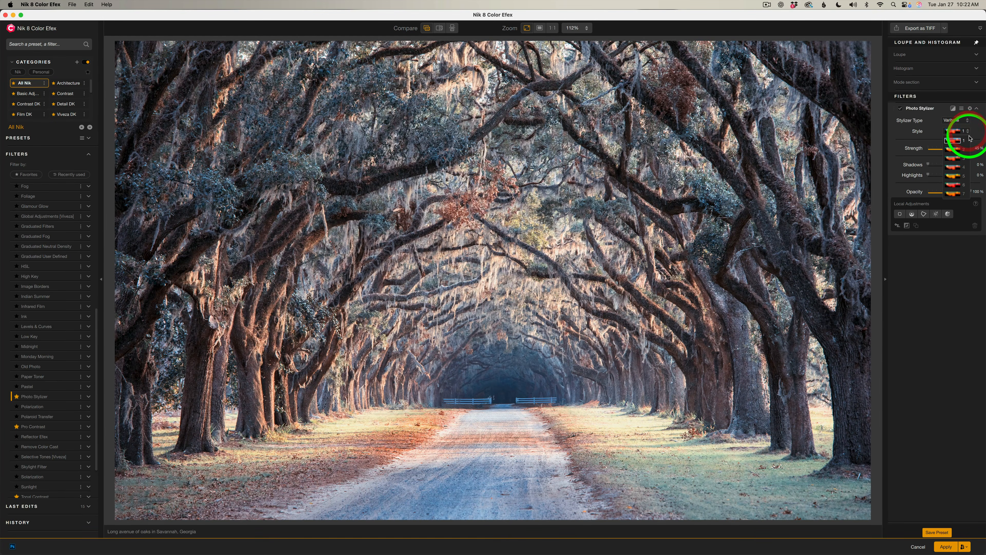
{"action": "left_click", "coordinate": [955, 187]}
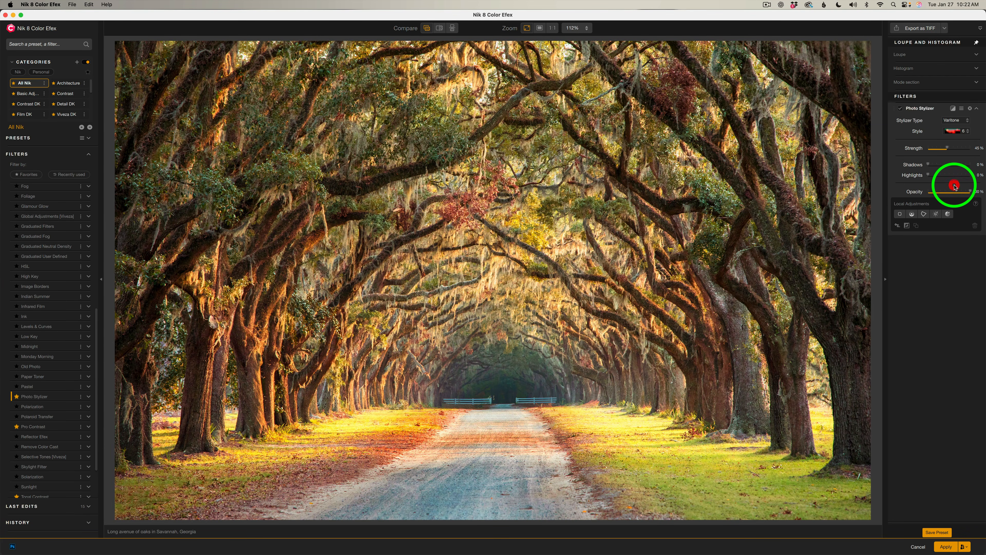
Step: Set the Varitone strength to about 70%, highlights to 40% and shadows to 17%
{"action": "left_click_drag", "start_coordinate": [948, 149], "coordinate": [945, 175]}
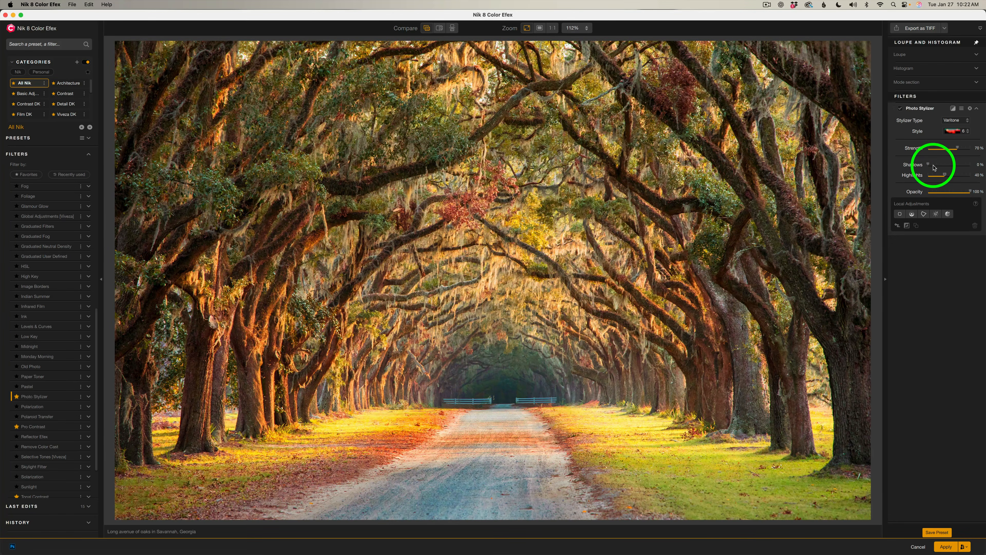
{"action": "left_click_drag", "start_coordinate": [929, 166], "coordinate": [938, 167]}
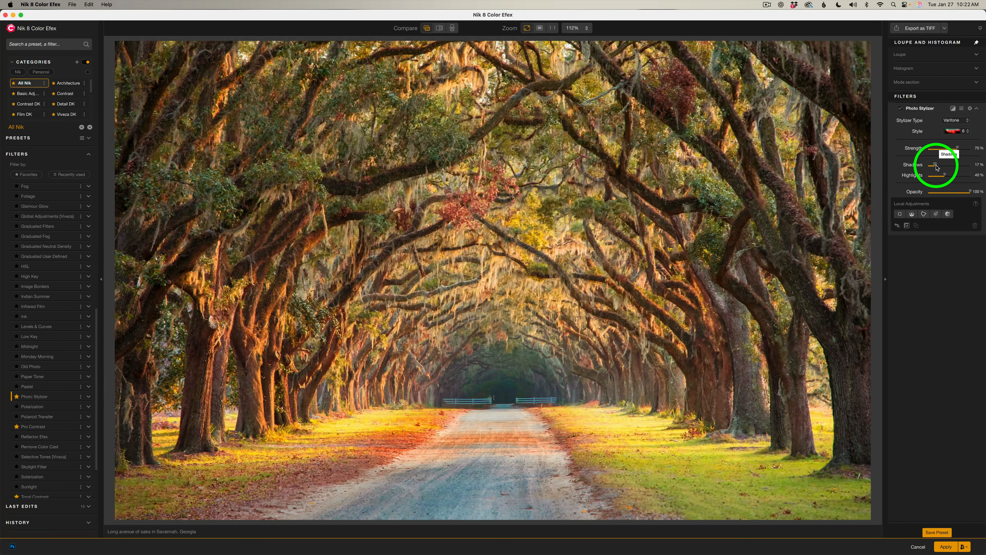
Step: Toggle the Photo Stylizer effect off and back on to compare the photo before and after
{"action": "left_click", "coordinate": [901, 109]}
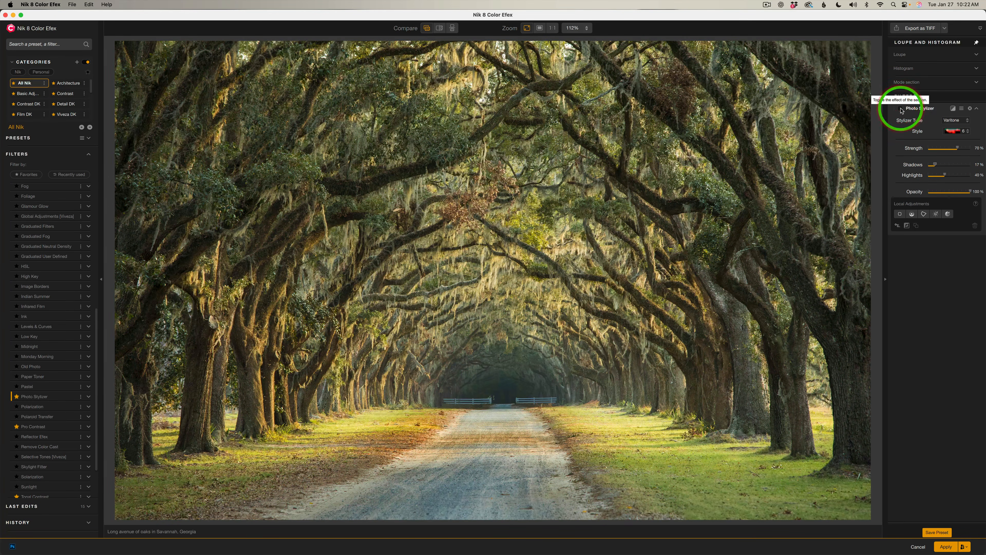
{"action": "left_click", "coordinate": [901, 110]}
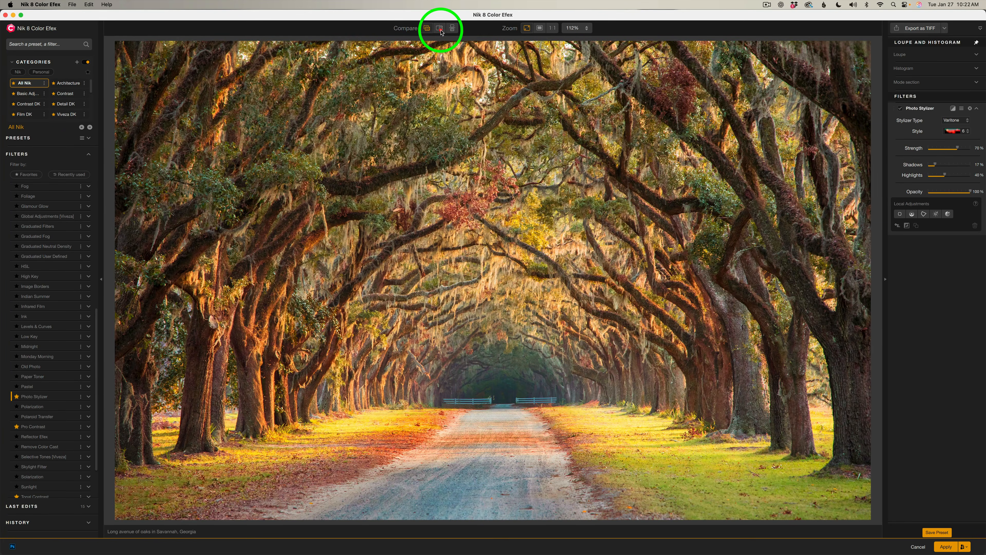
Step: Compare the oak avenue photo before and after in a split view, sweeping the divider across the image
{"action": "left_click", "coordinate": [441, 30]}
{"action": "left_click_drag", "start_coordinate": [489, 275], "coordinate": [100, 256]}
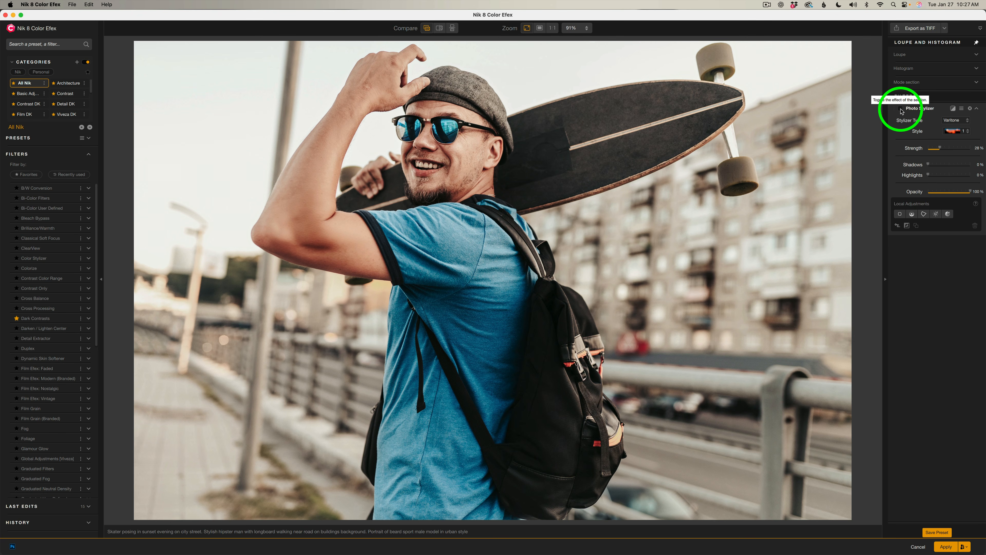
Step: Turn on the Photo Stylizer effect for the skateboarder photo and preview the Varitone styles
{"action": "left_click", "coordinate": [901, 110]}
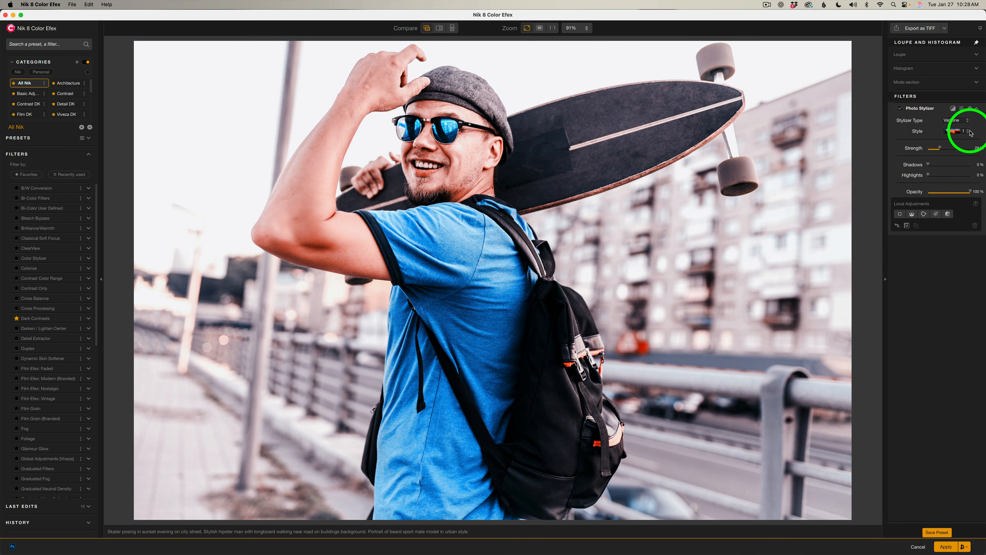
{"action": "left_click", "coordinate": [968, 133]}
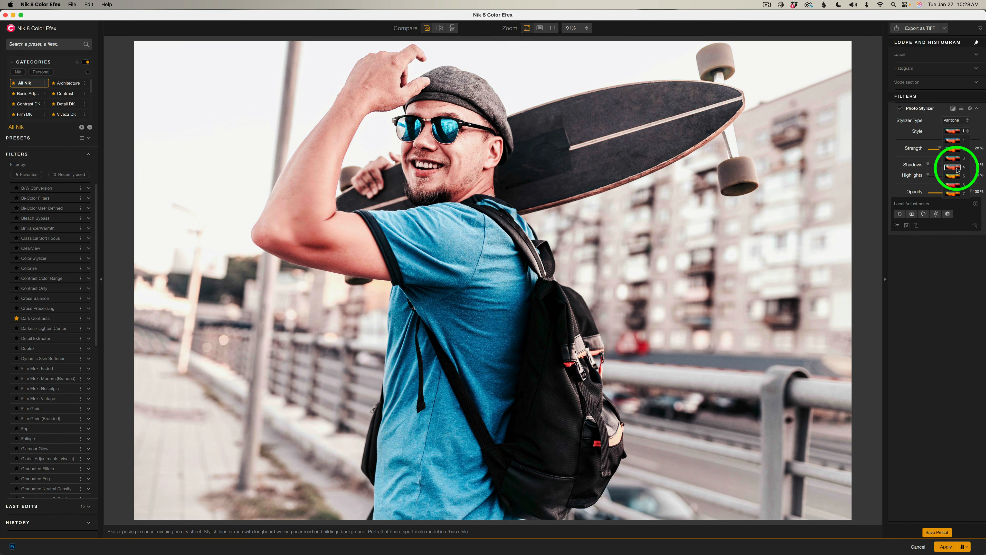
{"action": "left_click", "coordinate": [954, 140]}
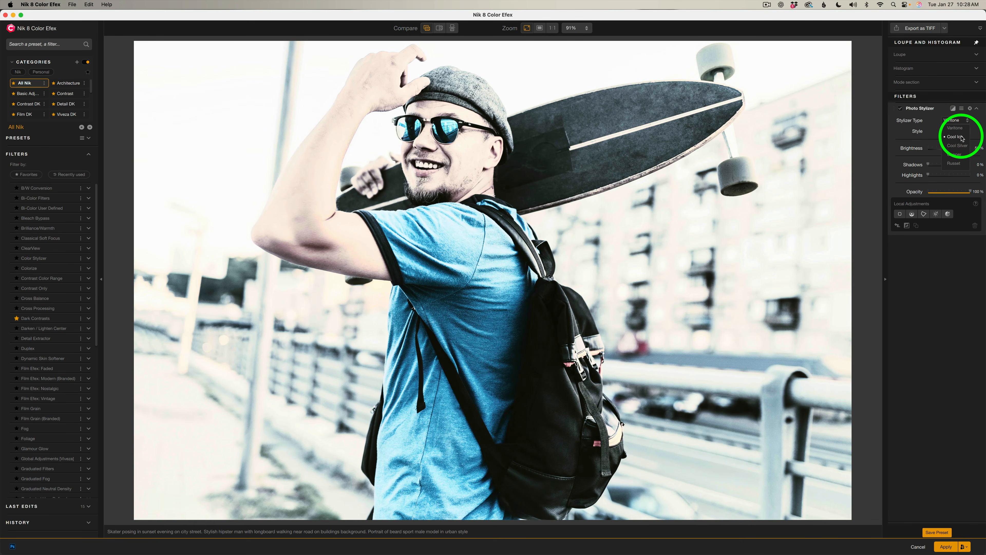
Step: Try the Cool Ice, Cool Silver and Copper stylizer types on the skateboarder photo, reducing the Cool Ice brightness
{"action": "left_click", "coordinate": [962, 138]}
{"action": "left_click_drag", "start_coordinate": [949, 148], "coordinate": [934, 147]}
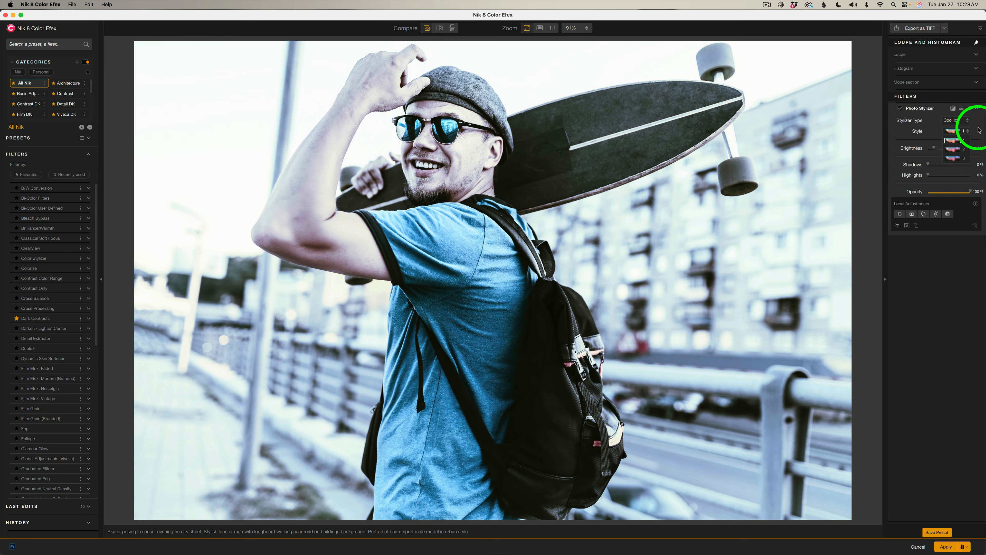
{"action": "left_click", "coordinate": [961, 120]}
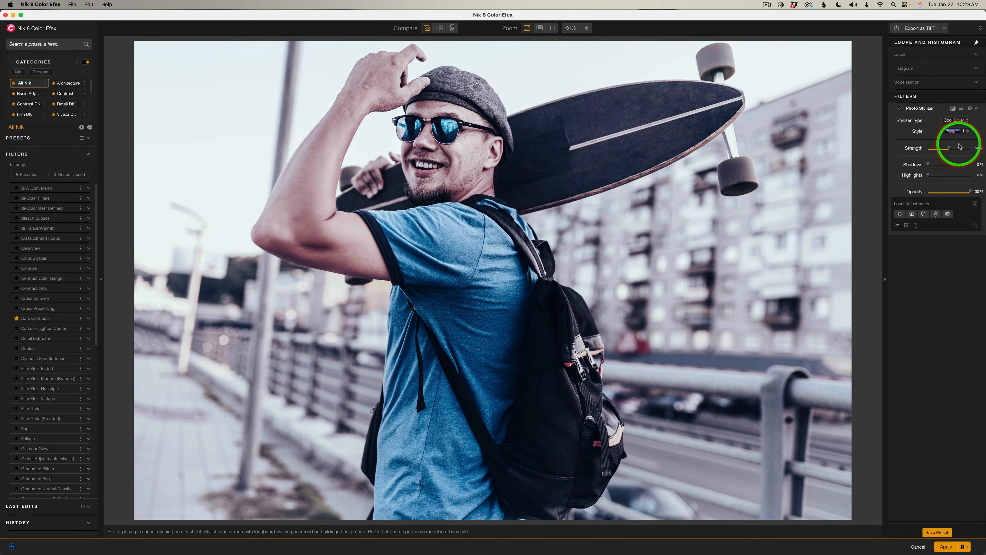
{"action": "left_click", "coordinate": [969, 131]}
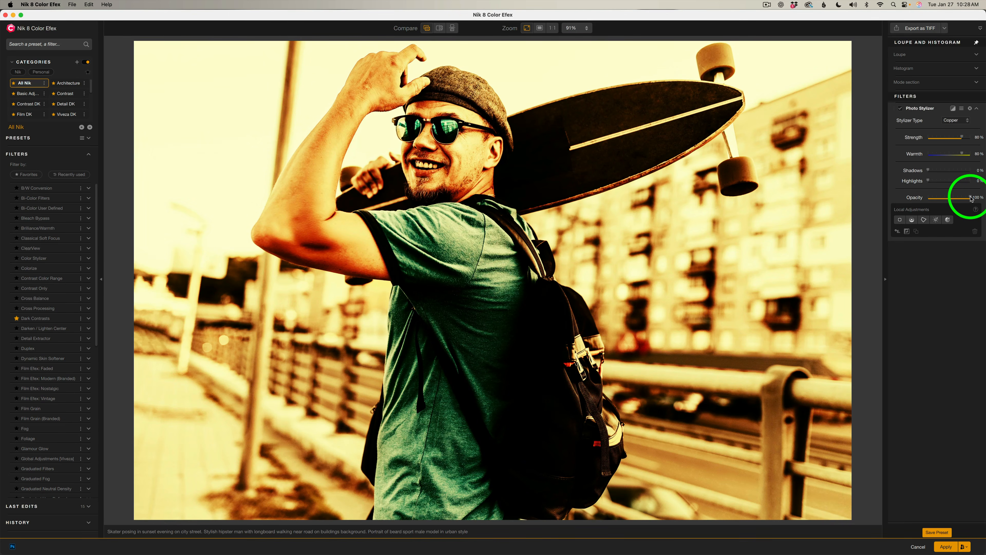
{"action": "left_click_drag", "start_coordinate": [958, 197], "coordinate": [979, 198]}
Step: Set the stylizer type to Russet, style 2, with strength about 46%, shadows about 48% and highlights about 23%
{"action": "left_click", "coordinate": [967, 120]}
{"action": "left_click", "coordinate": [955, 163]}
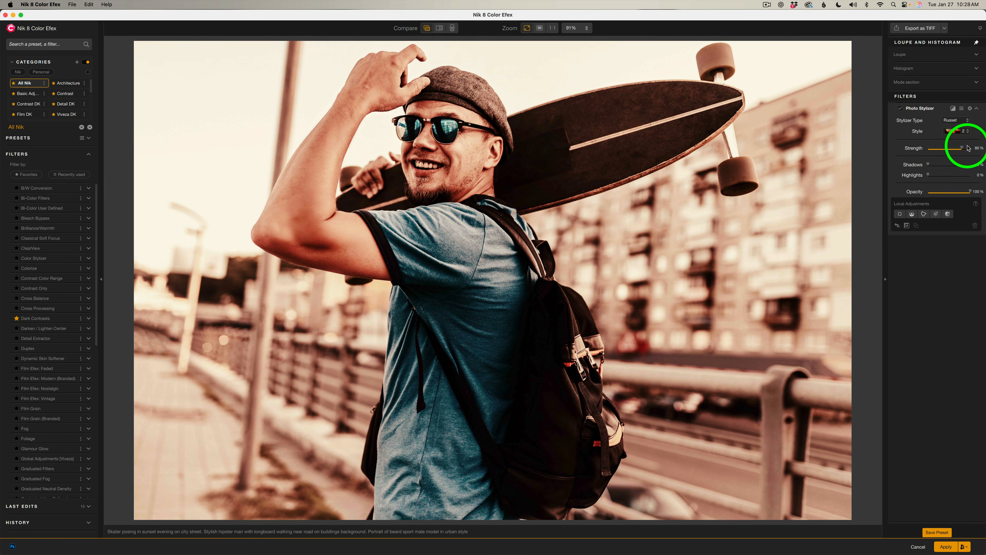
{"action": "left_click_drag", "start_coordinate": [964, 149], "coordinate": [948, 147]}
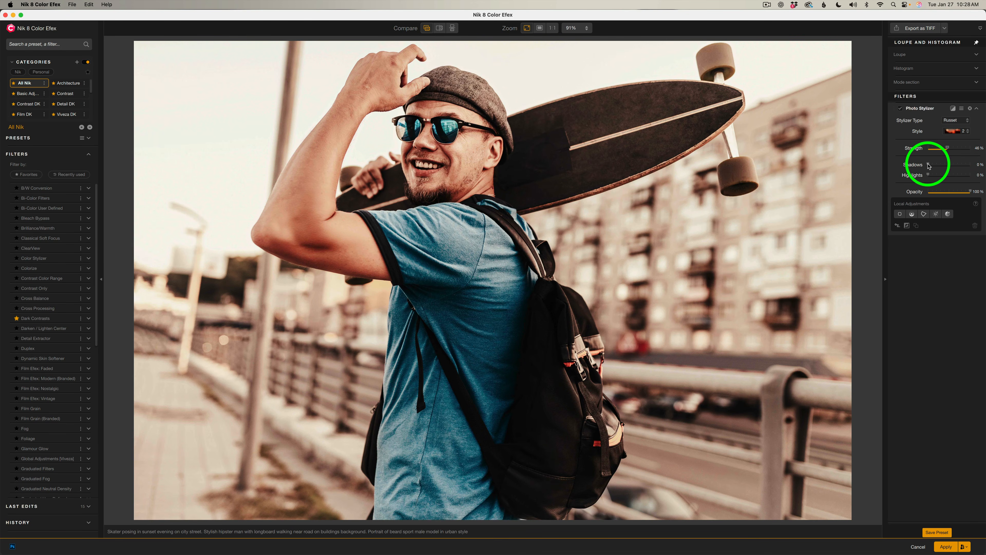
{"action": "left_click_drag", "start_coordinate": [930, 166], "coordinate": [947, 167]}
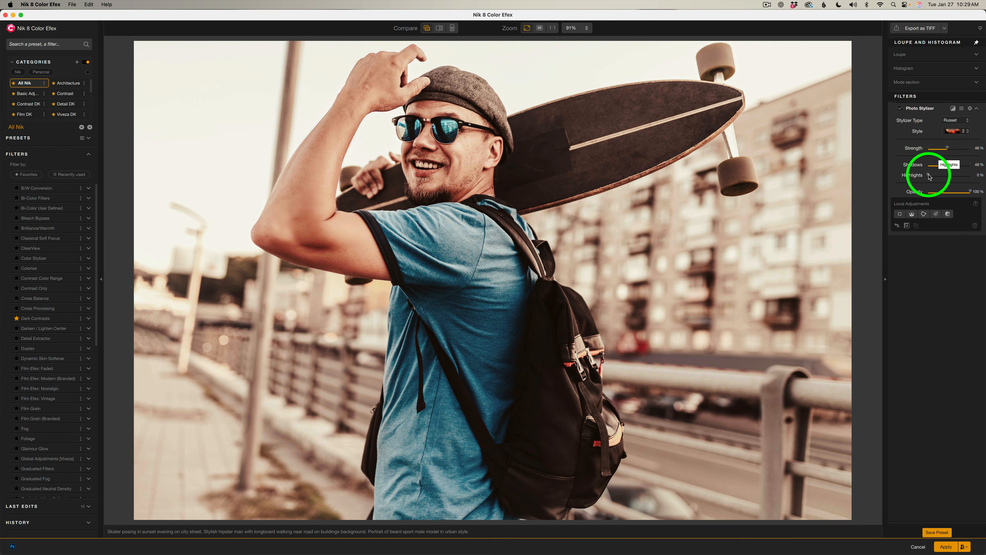
{"action": "left_click_drag", "start_coordinate": [930, 176], "coordinate": [939, 176]}
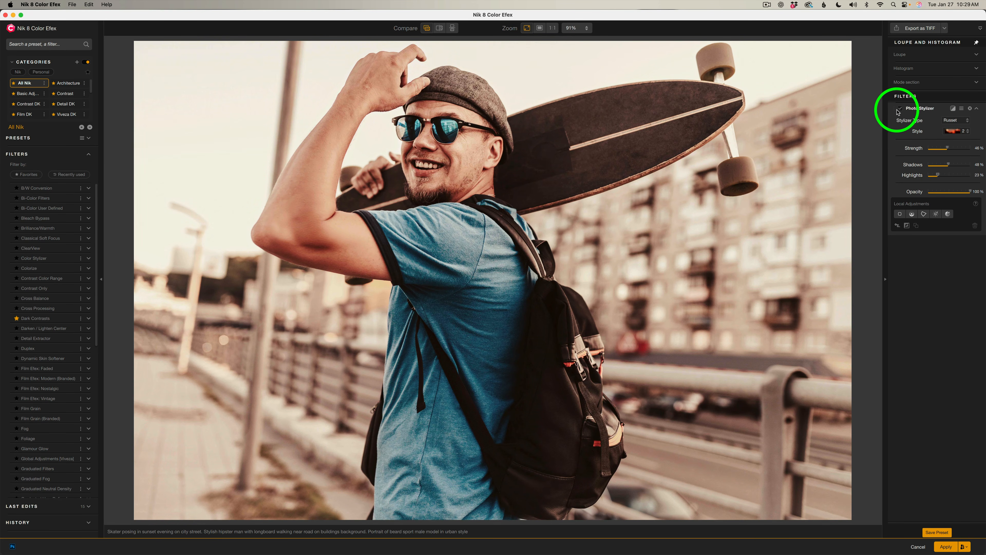
Step: Toggle the Photo Stylizer effect off and back on to compare the skateboarder photo before and after
{"action": "left_click", "coordinate": [900, 109]}
{"action": "left_click", "coordinate": [900, 109]}
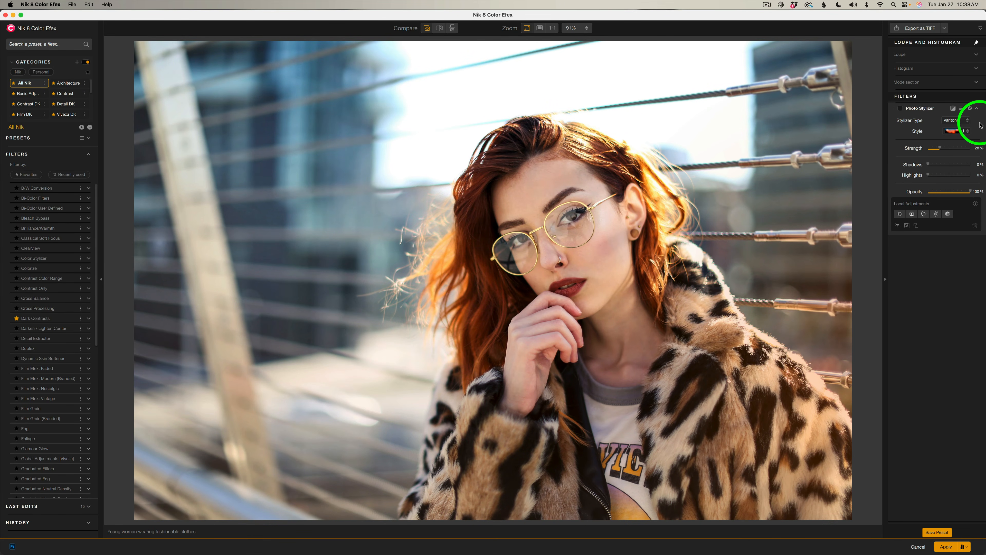
Step: Preview the Varitone styles on the portrait of the young woman and try the last one
{"action": "left_click", "coordinate": [969, 133]}
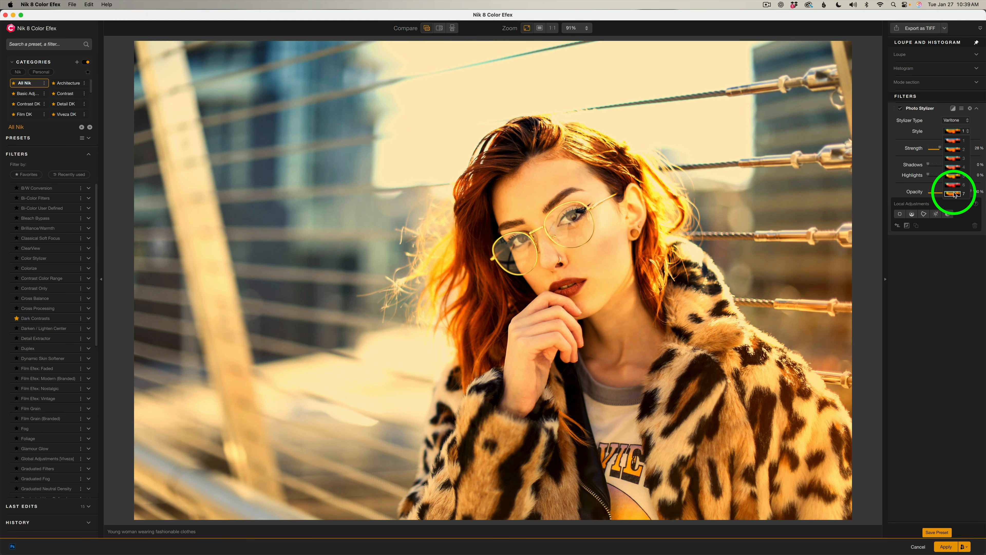
{"action": "left_click", "coordinate": [955, 194]}
Step: Try the Cool Ice stylizer type on the portrait with brightness lowered to about 23%
{"action": "left_click", "coordinate": [957, 121]}
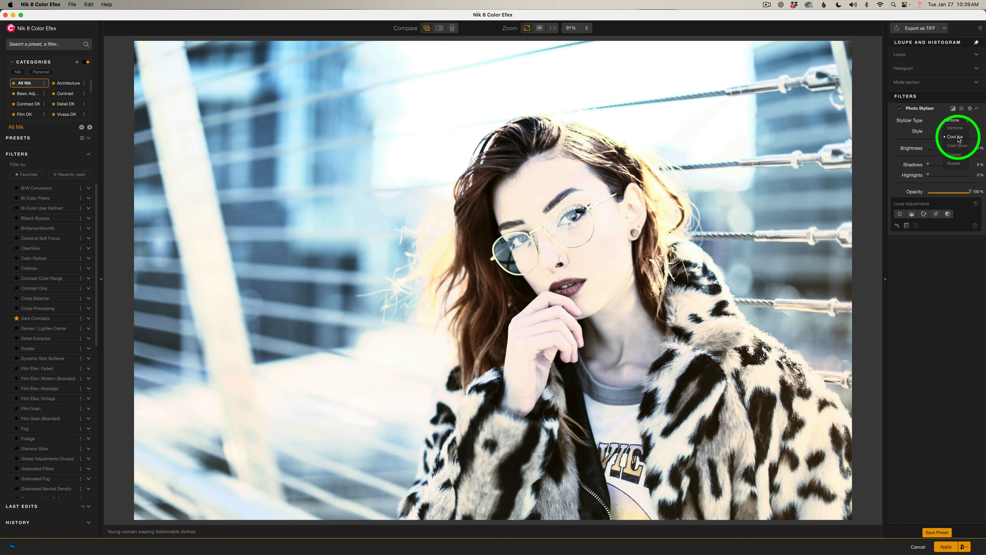
{"action": "left_click", "coordinate": [958, 139]}
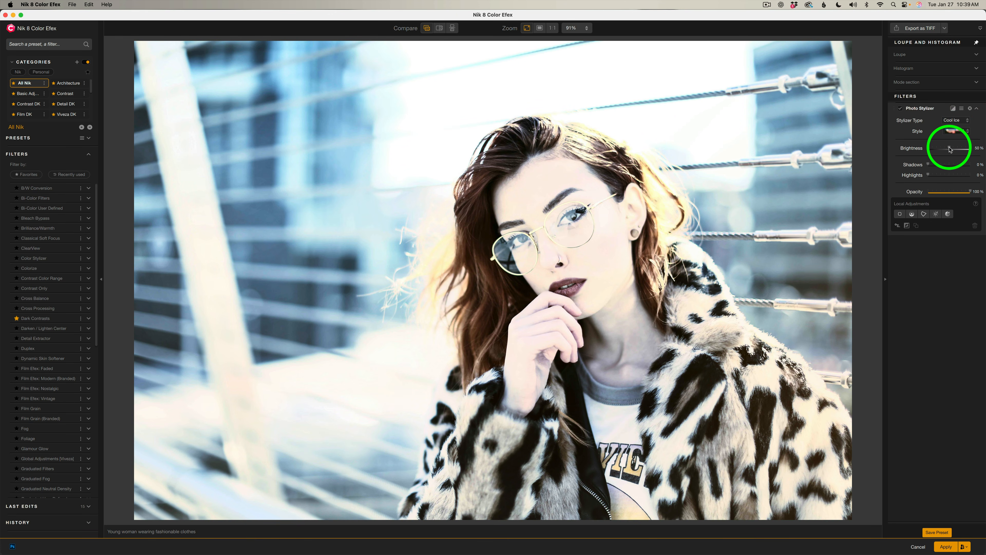
{"action": "mouse_move", "coordinate": [950, 150]}
{"action": "left_mouse_down"}
{"action": "mouse_move", "coordinate": [928, 148]}
{"action": "mouse_move", "coordinate": [937, 148]}
{"action": "left_mouse_up"}
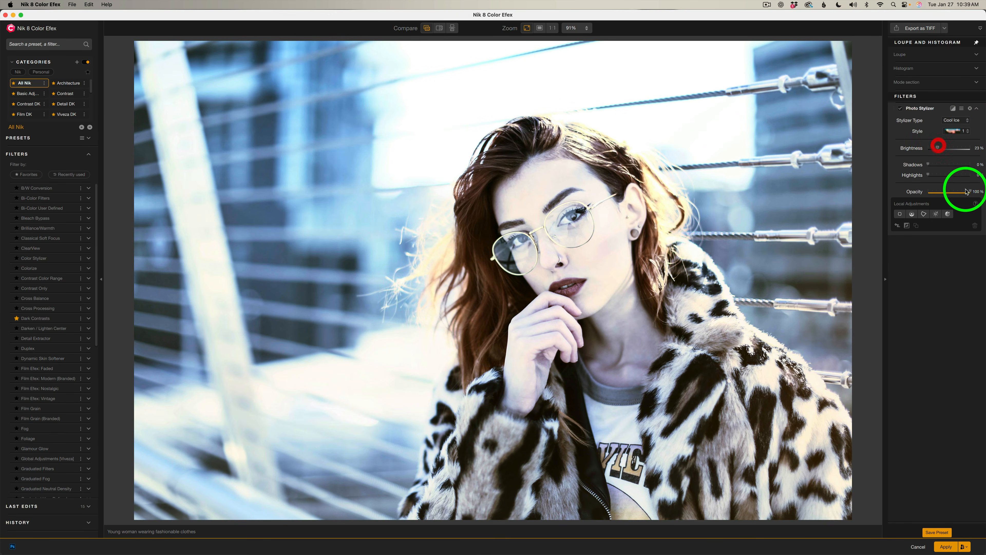
Step: Try the Cool Ice look at 45% opacity, preview its styles, and restore the opacity to 100%
{"action": "left_click_drag", "start_coordinate": [971, 192], "coordinate": [948, 192]}
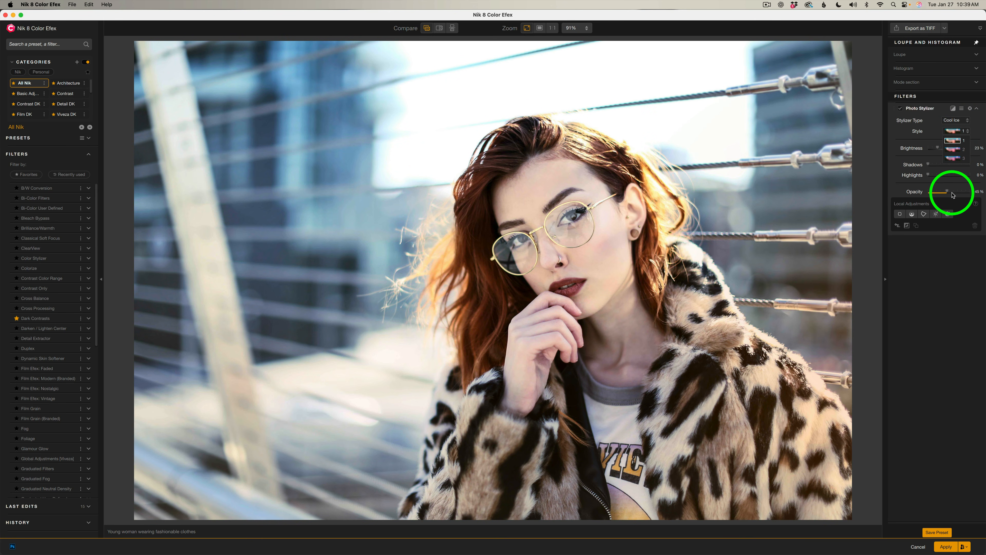
{"action": "left_click", "coordinate": [933, 143]}
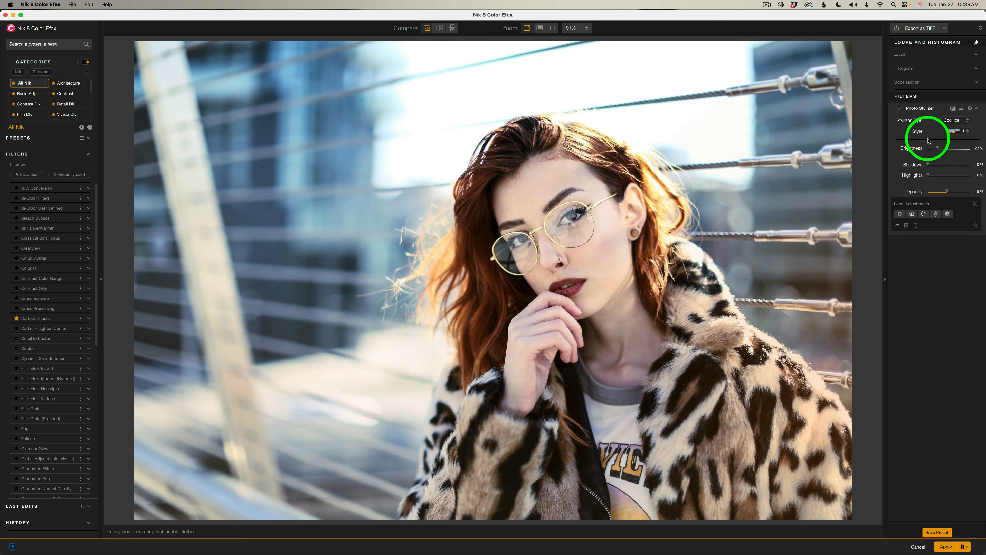
{"action": "left_click_drag", "start_coordinate": [947, 191], "coordinate": [985, 196]}
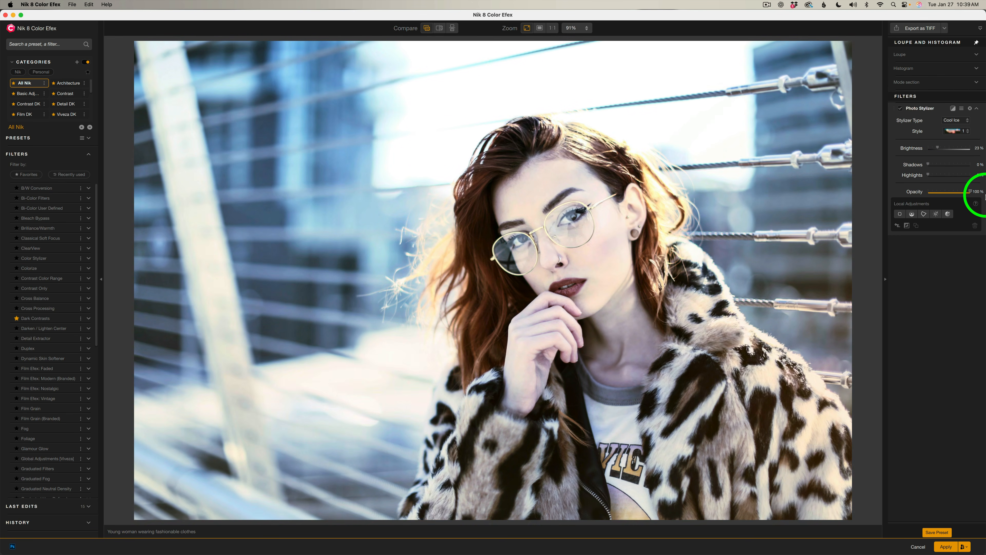
Step: Preview the Cool Silver type and its styles on the portrait, and try the Copper type
{"action": "left_click", "coordinate": [968, 121]}
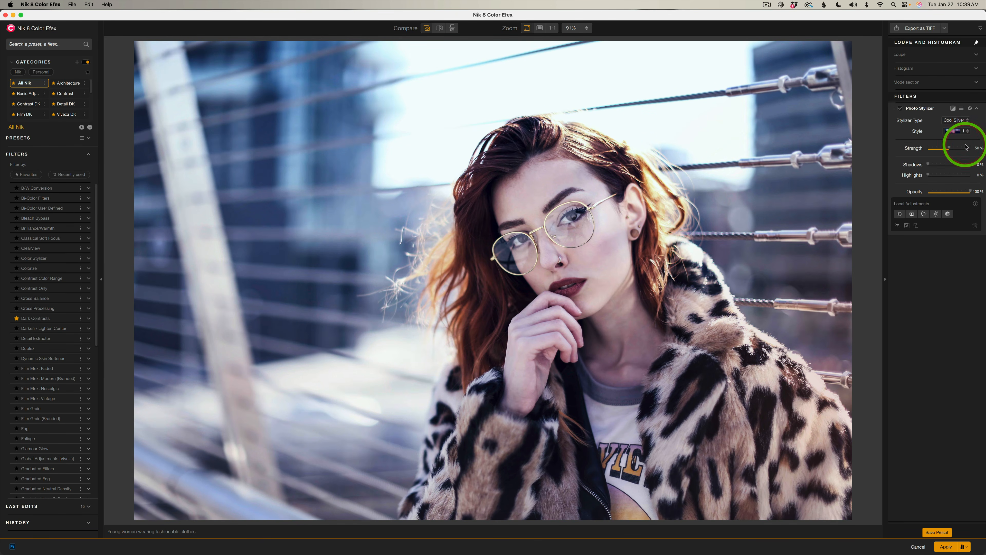
{"action": "left_click", "coordinate": [967, 131]}
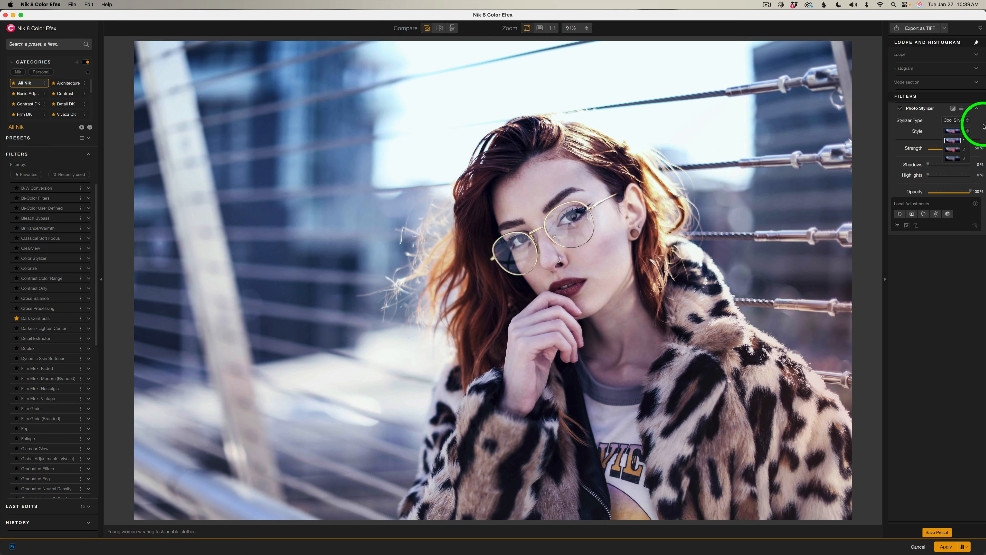
{"action": "left_click", "coordinate": [956, 120]}
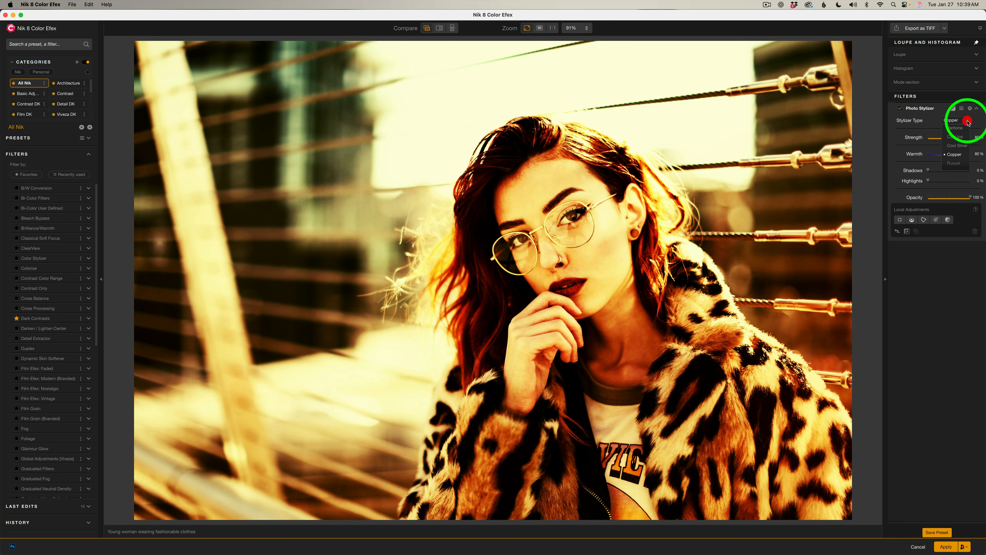
Step: Try the Russet stylizer type on the portrait and preview its styles
{"action": "left_click", "coordinate": [955, 163]}
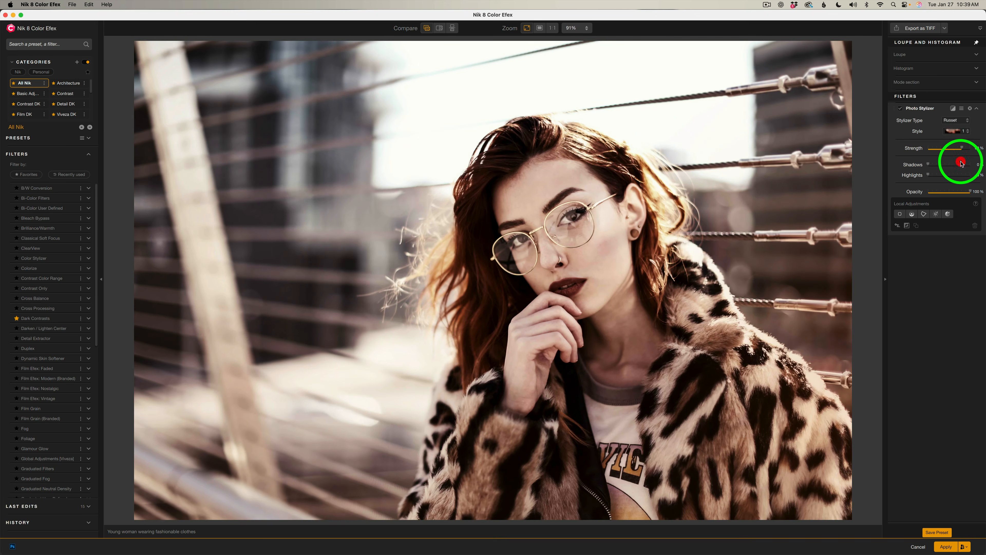
{"action": "left_click", "coordinate": [970, 133]}
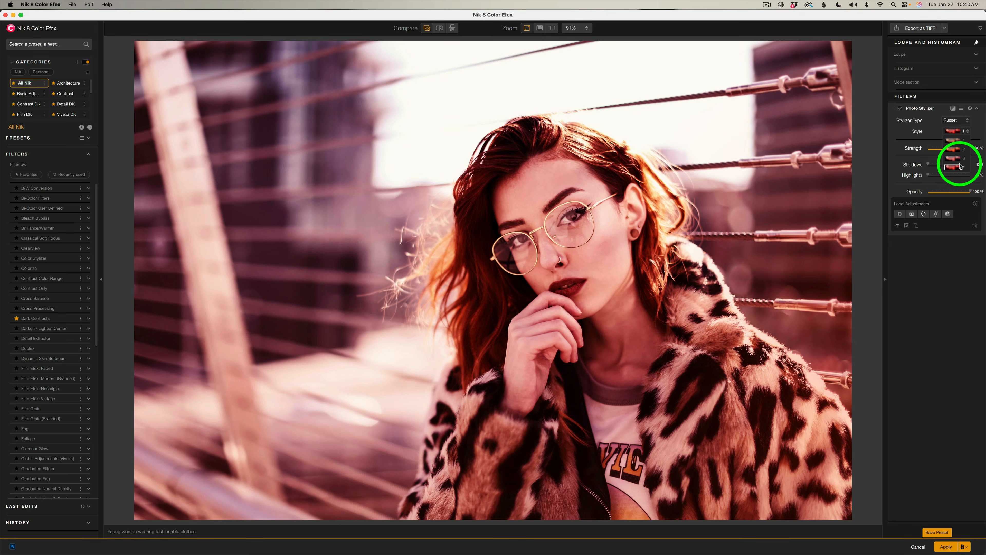
{"action": "left_click", "coordinate": [979, 135]}
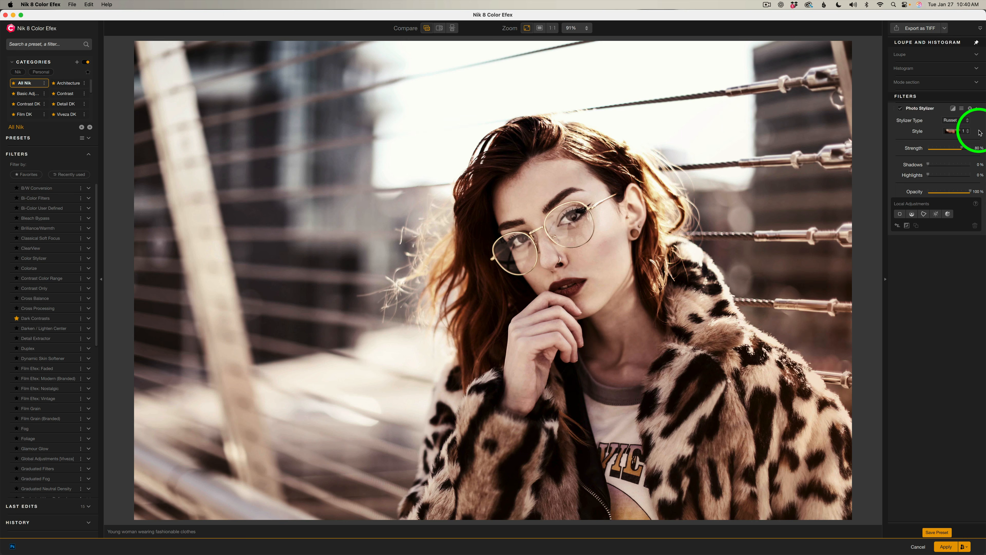
Step: Set the portrait's stylizer type to Copper and its opacity to about 45%
{"action": "left_click", "coordinate": [963, 120]}
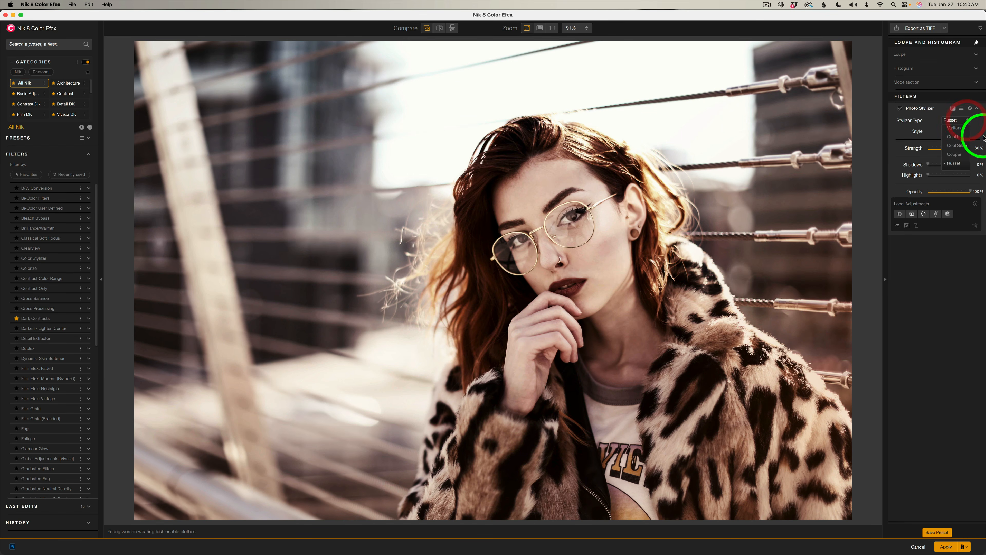
{"action": "left_click", "coordinate": [968, 154]}
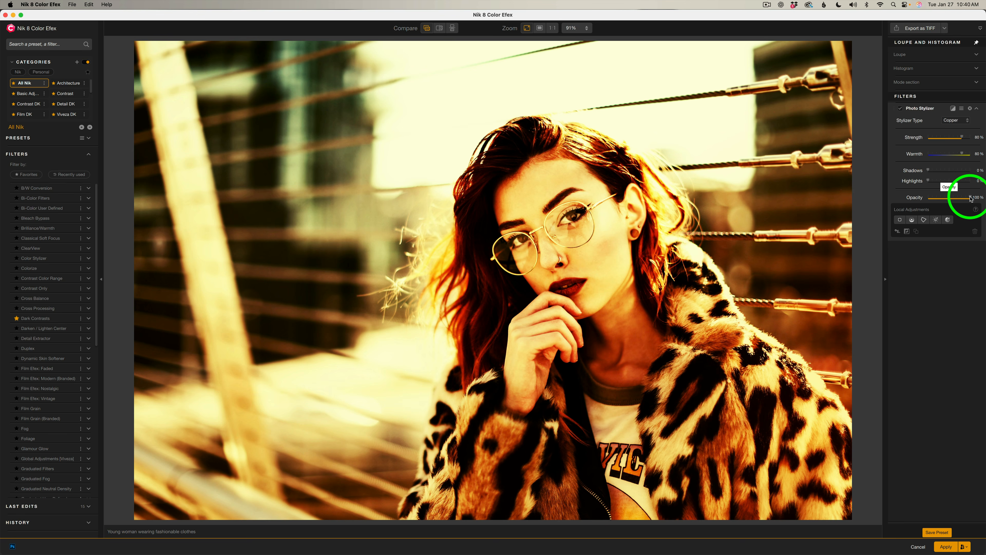
{"action": "left_click_drag", "start_coordinate": [971, 198], "coordinate": [948, 199]}
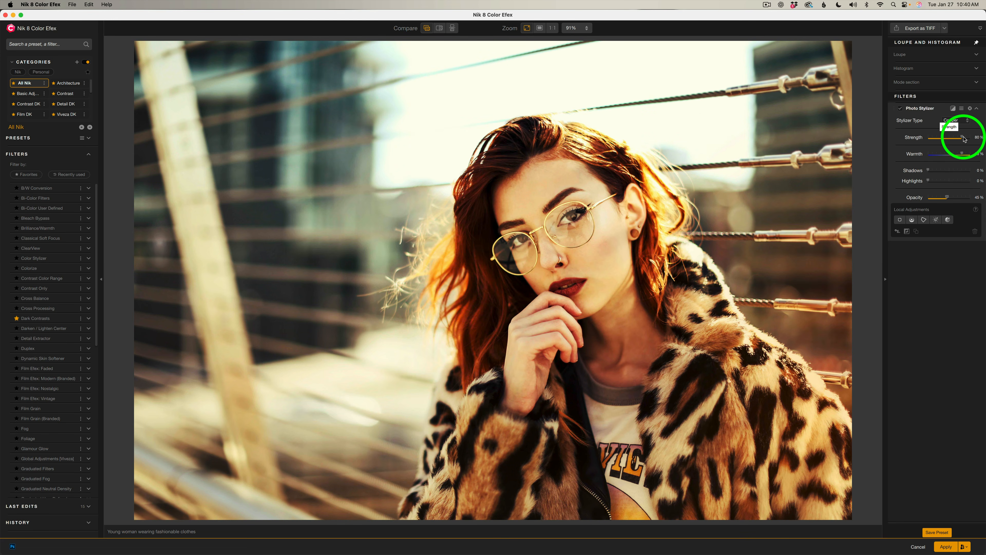
Step: Set the Copper strength to about 49%, warmth to 66%, shadows to 42% and highlights to 60%
{"action": "mouse_move", "coordinate": [965, 139]}
{"action": "left_mouse_down"}
{"action": "mouse_move", "coordinate": [926, 139]}
{"action": "mouse_move", "coordinate": [950, 140]}
{"action": "left_mouse_up"}
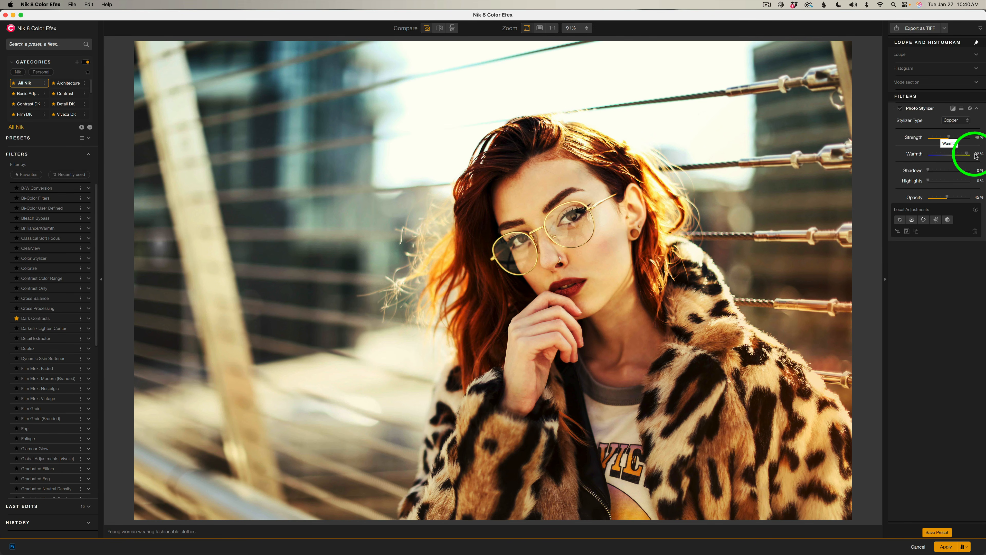
{"action": "mouse_move", "coordinate": [963, 155]}
{"action": "left_mouse_down"}
{"action": "mouse_move", "coordinate": [877, 150]}
{"action": "mouse_move", "coordinate": [957, 160]}
{"action": "left_mouse_up"}
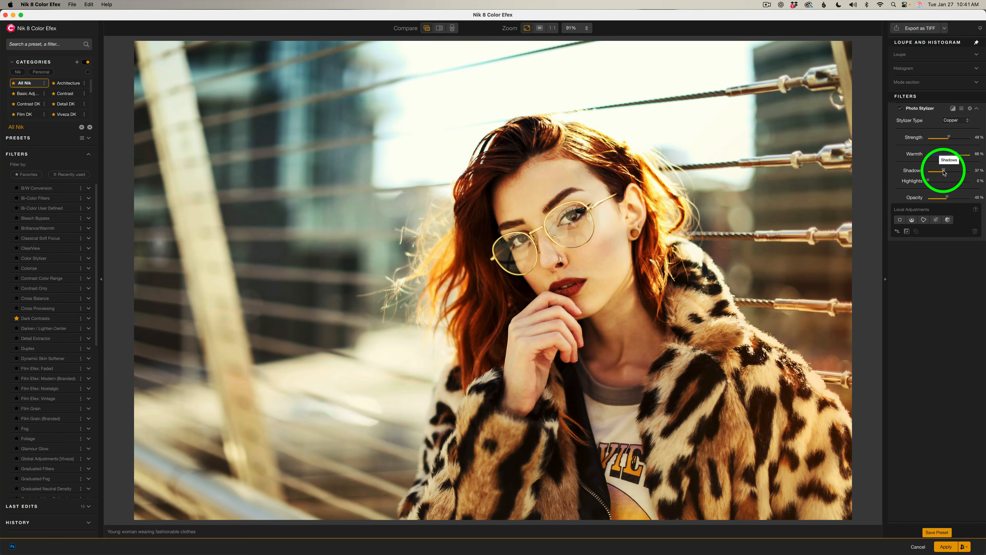
{"action": "left_click_drag", "start_coordinate": [946, 171], "coordinate": [946, 171]}
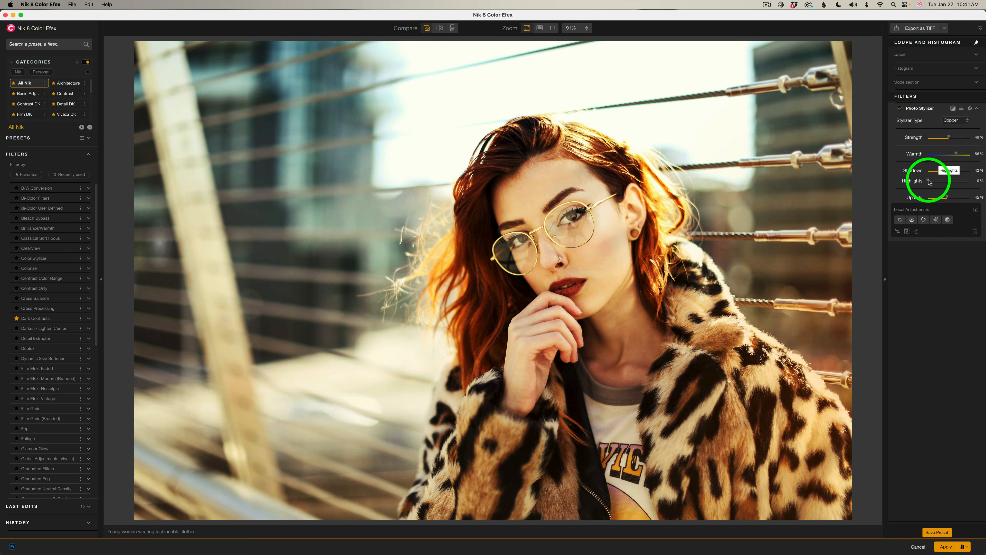
{"action": "left_click_drag", "start_coordinate": [929, 180], "coordinate": [954, 181]}
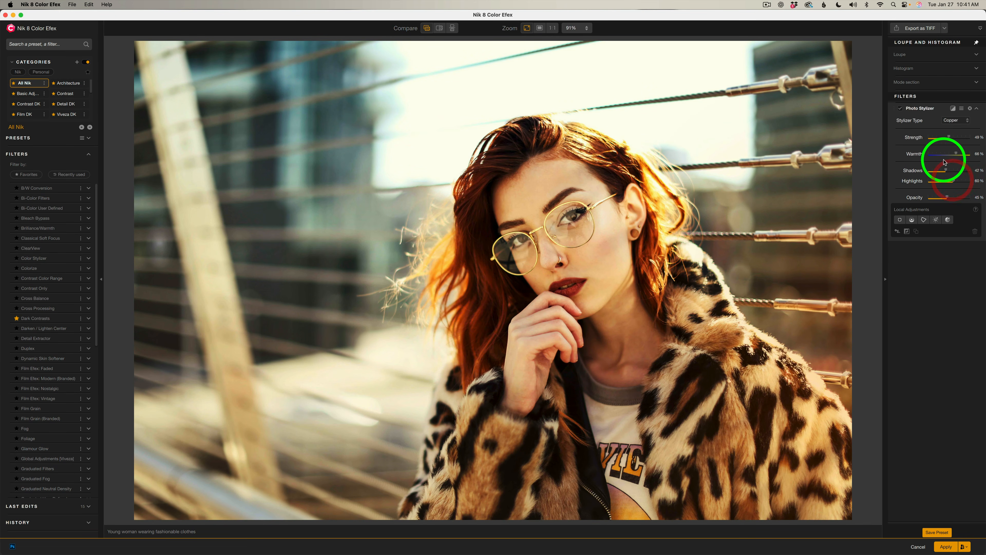
Step: Toggle the Photo Stylizer effect off and back on to compare the portrait before and after
{"action": "left_click", "coordinate": [900, 108]}
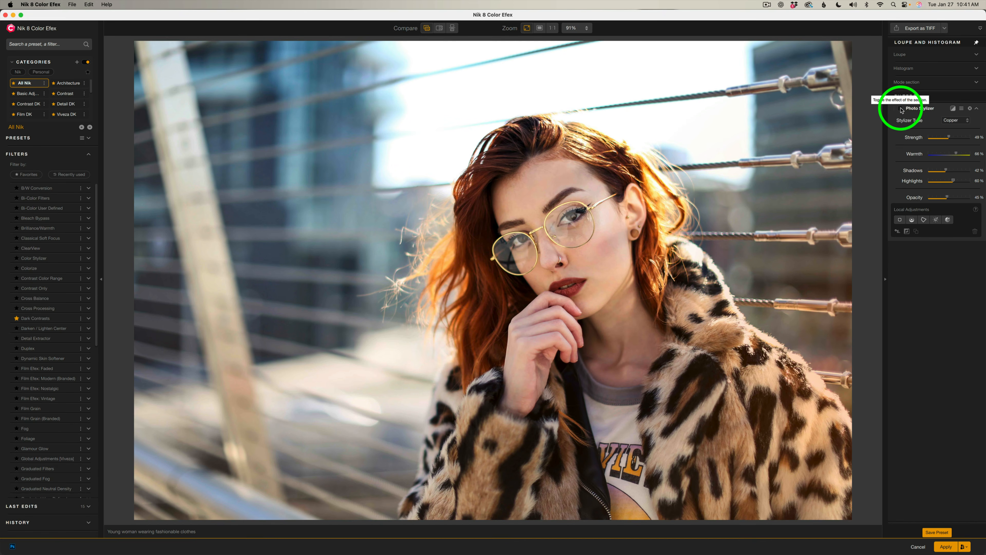
{"action": "left_click", "coordinate": [901, 109]}
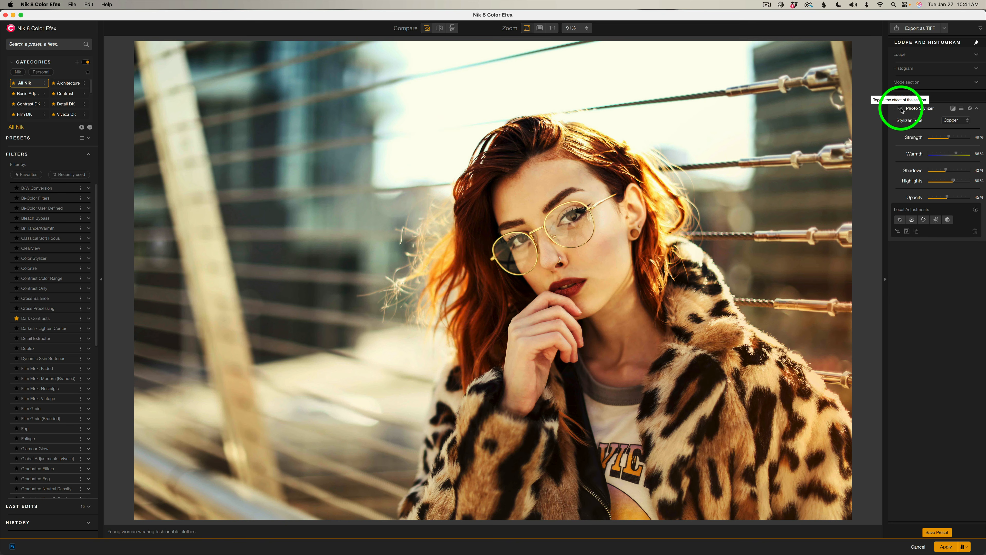